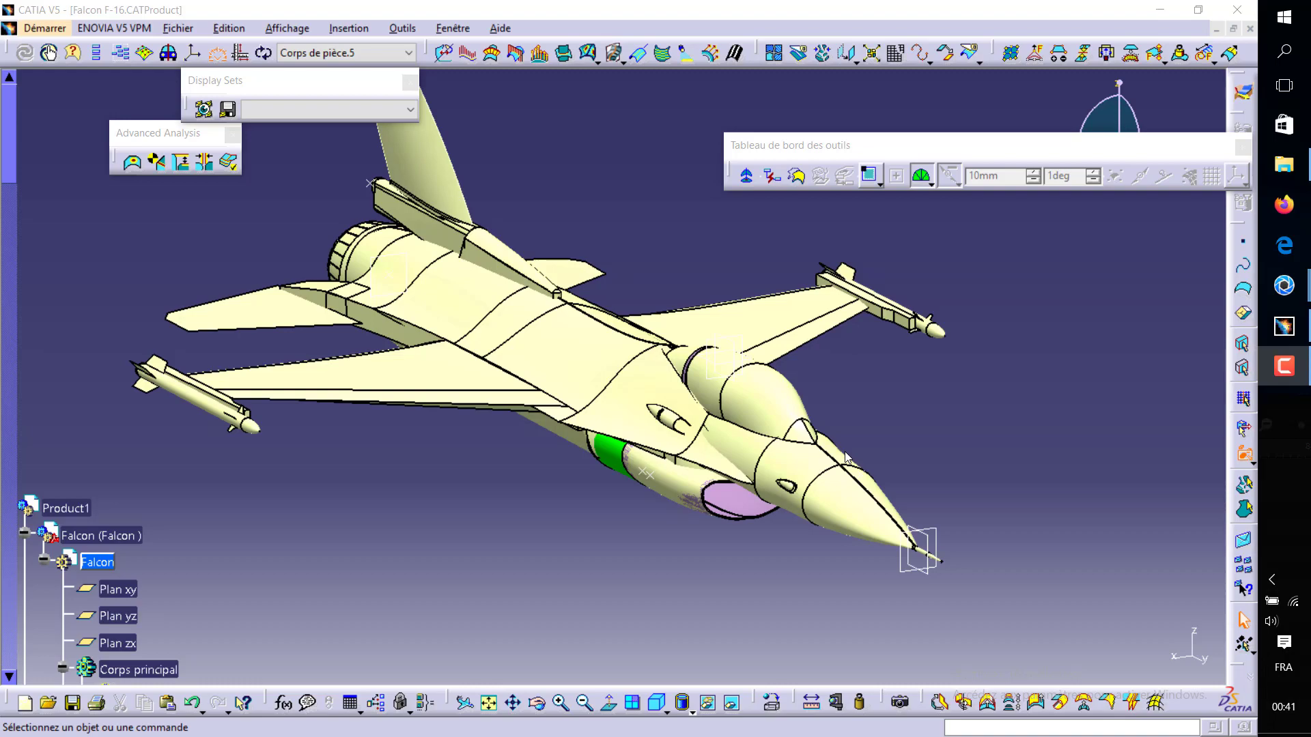
Step: Pan and orbit the F-16, then bring up the Infrastructure workbenches showing Real Time Rendering
{"action": "mouse_move", "coordinate": [554, 489]}
{"action": "middle_mouse_down"}
{"action": "mouse_move", "coordinate": [577, 511]}
{"action": "mouse_move", "coordinate": [622, 488]}
{"action": "mouse_move", "coordinate": [609, 501]}
{"action": "middle_mouse_up"}
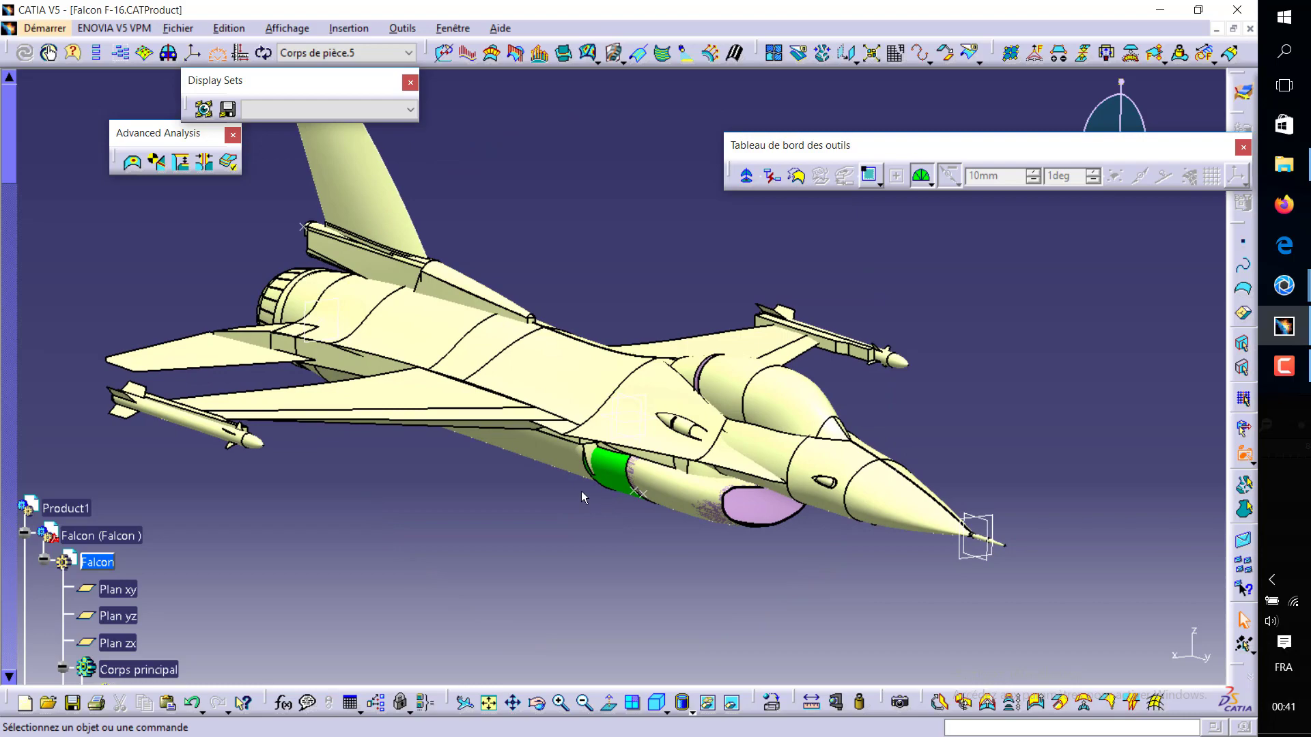
{"action": "mouse_move", "coordinate": [510, 485]}
{"action": "middle_mouse_down"}
{"action": "mouse_move", "coordinate": [813, 450]}
{"action": "mouse_move", "coordinate": [713, 490]}
{"action": "mouse_move", "coordinate": [588, 485]}
{"action": "middle_mouse_up"}
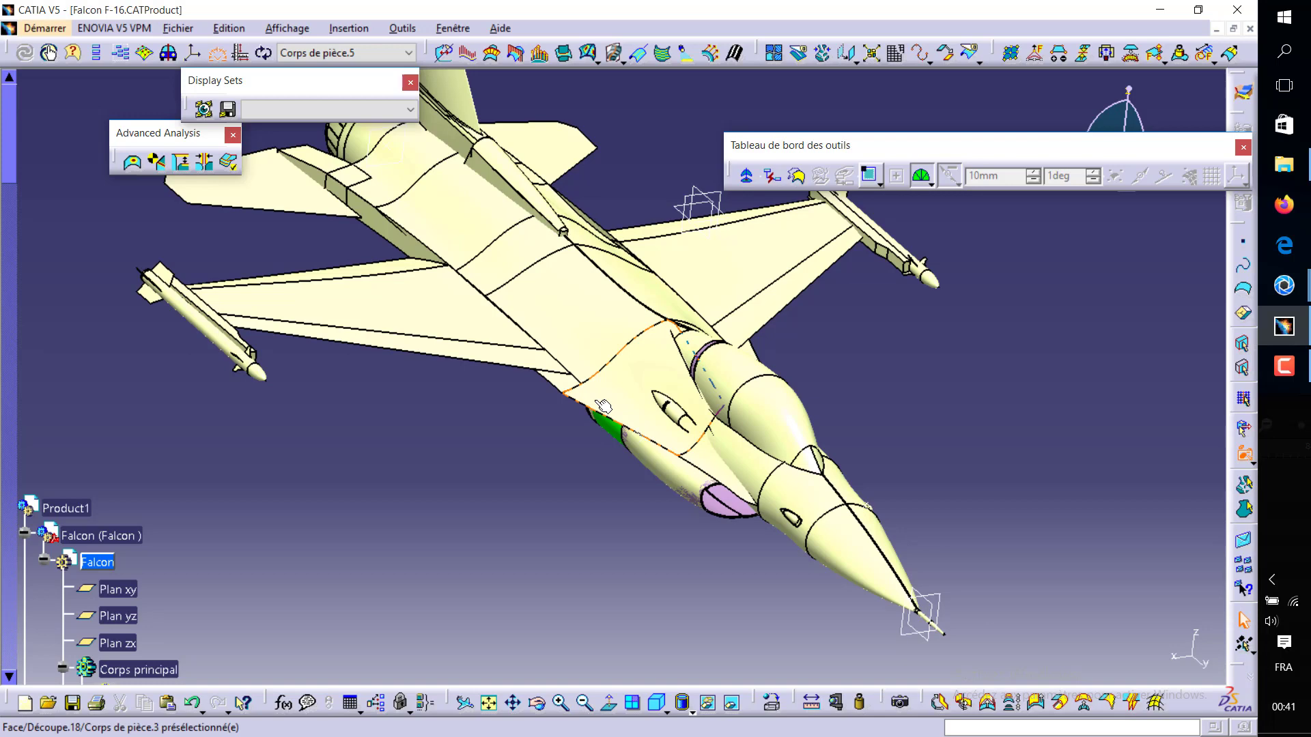
{"action": "left_click", "coordinate": [27, 26]}
{"action": "mouse_move", "coordinate": [72, 48]}
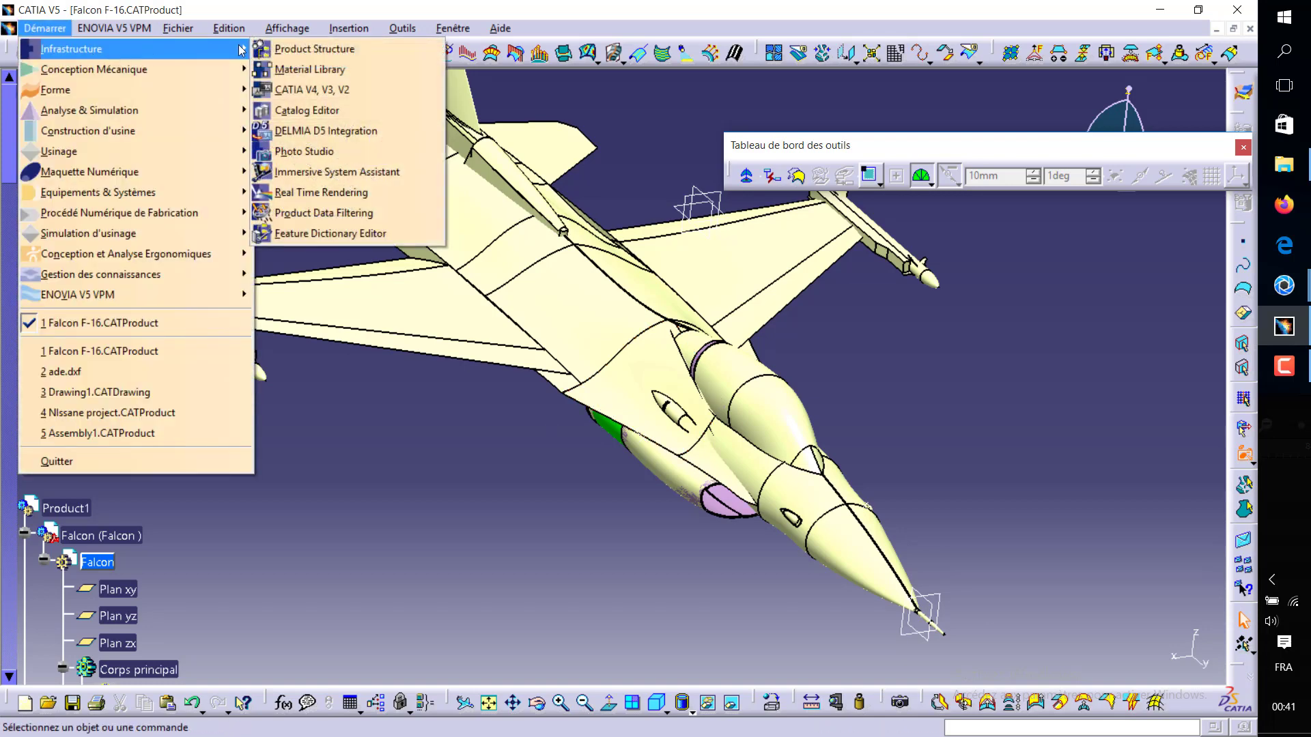
Step: Load Real Time Rendering and start a new F-16 turntable with both angles at 0 deg
{"action": "left_click", "coordinate": [310, 194]}
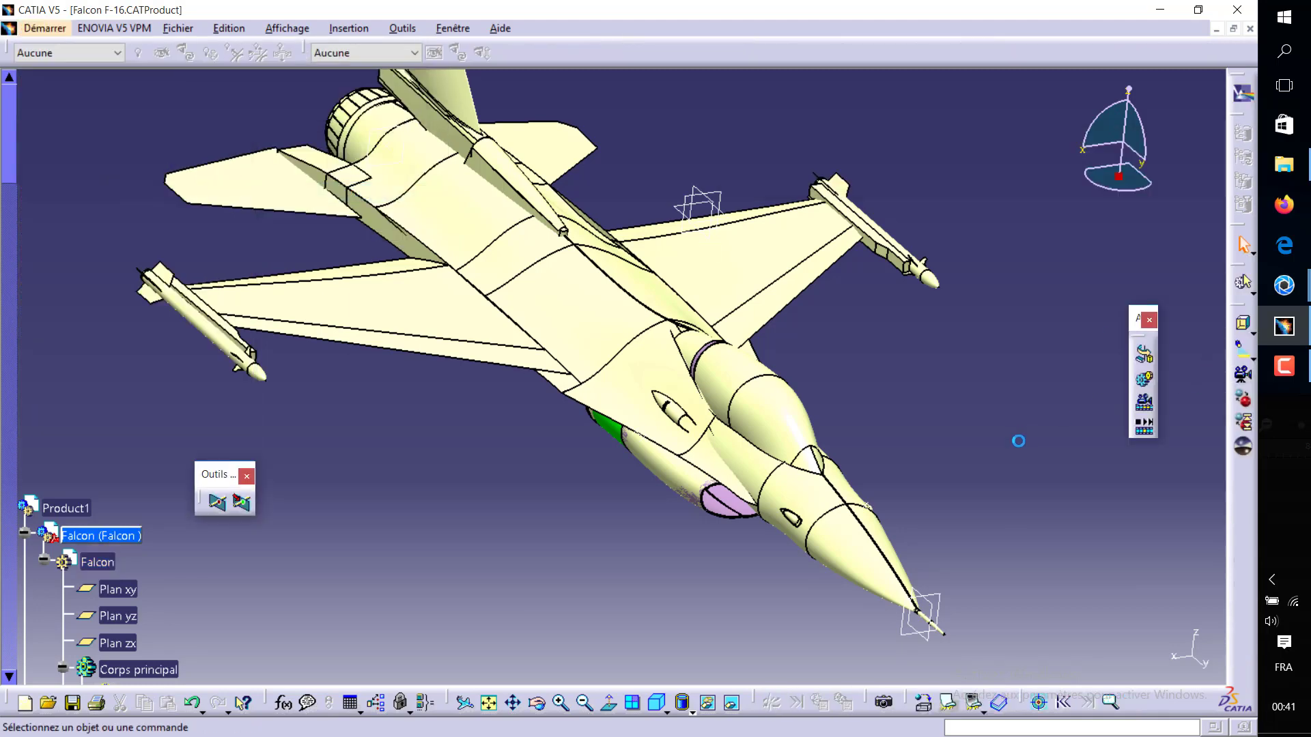
{"action": "left_click", "coordinate": [1145, 357]}
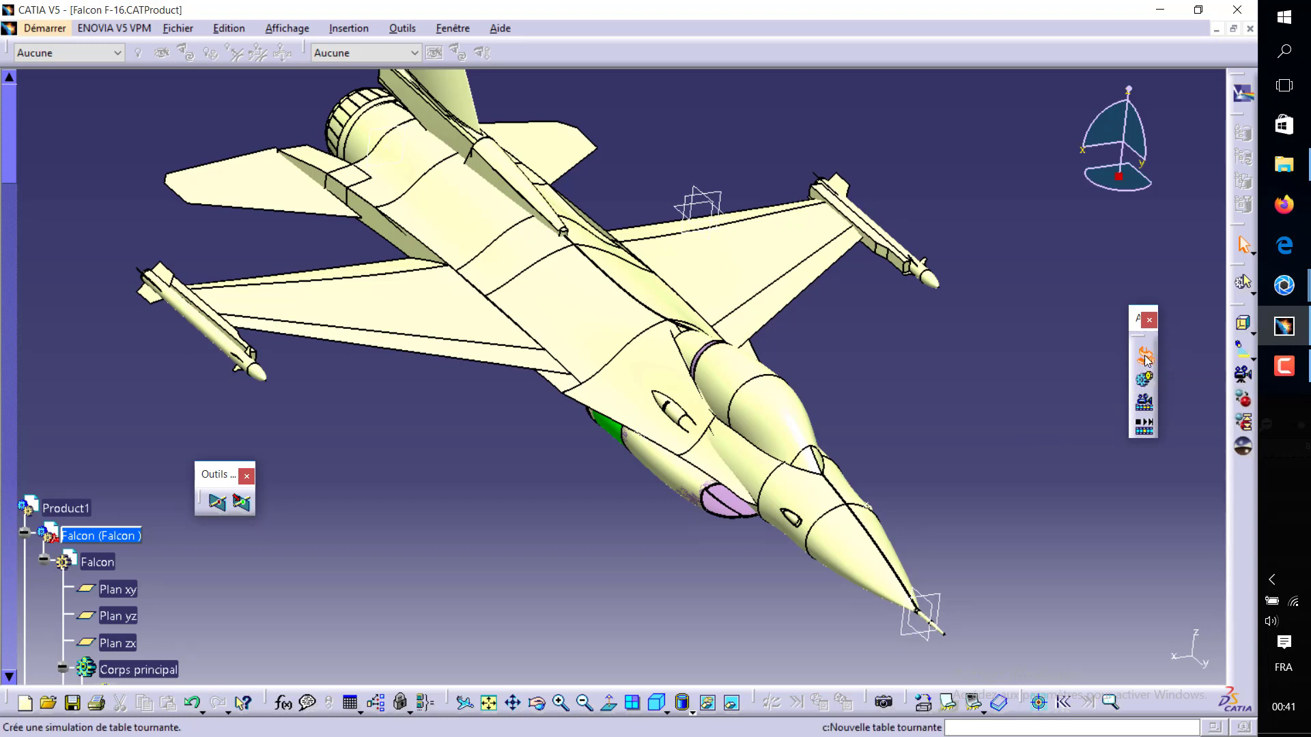
{"action": "middle_click_drag", "start_coordinate": [510, 327], "coordinate": [695, 480]}
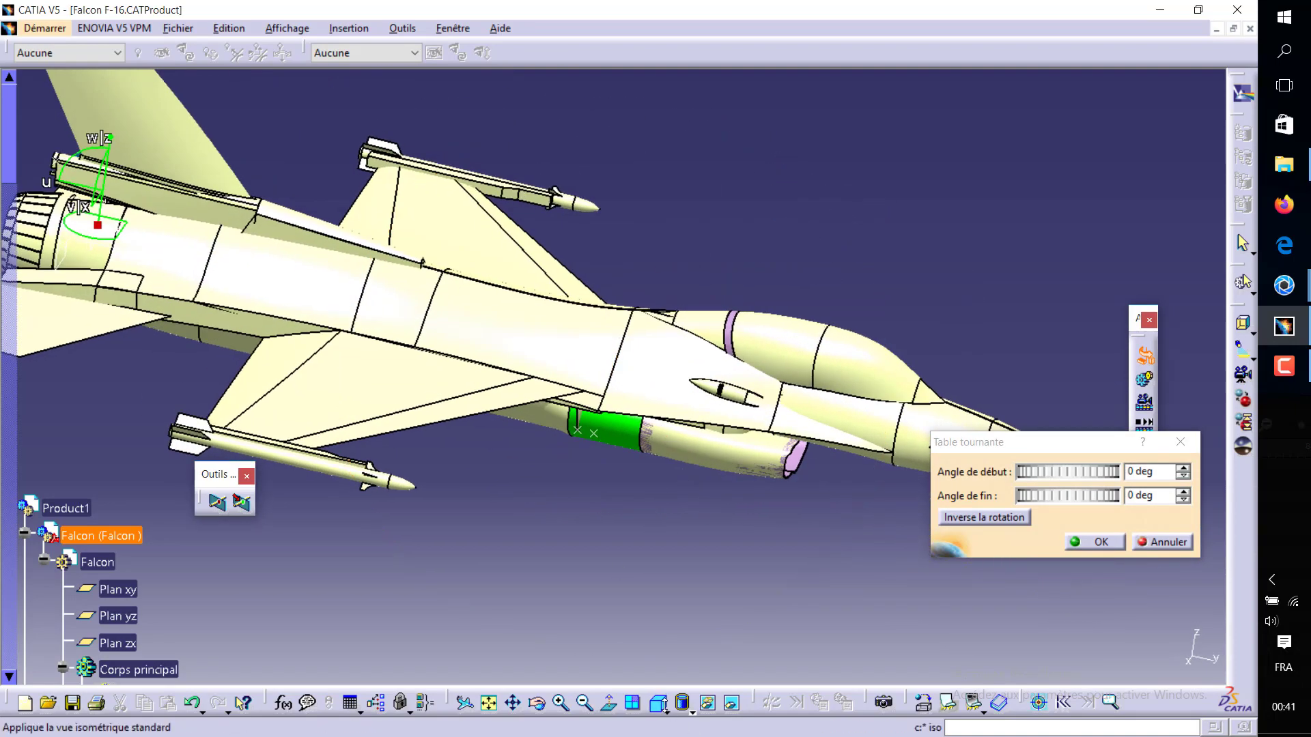
Step: Place Table tournante 1 at the aircraft centre and mid-fuselage using rear and right views, keeping 0 deg angles
{"action": "left_click", "coordinate": [661, 709]}
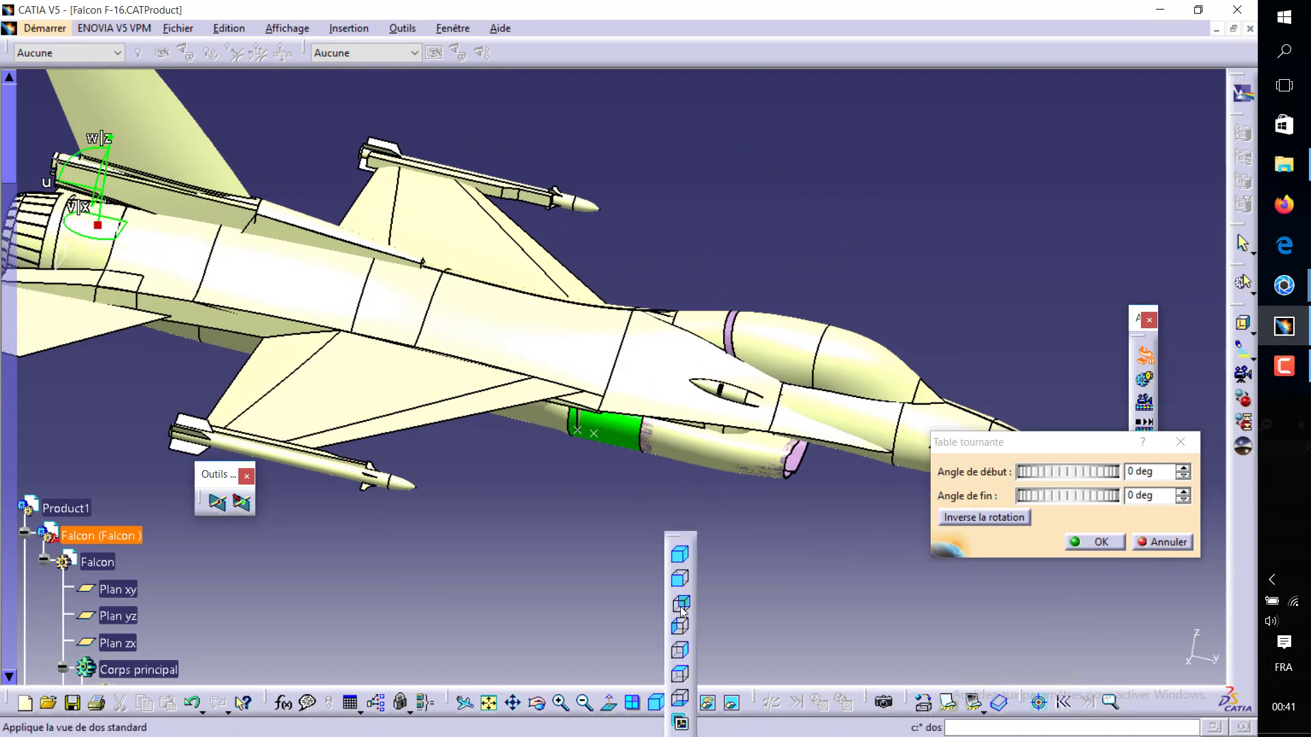
{"action": "left_click", "coordinate": [683, 579]}
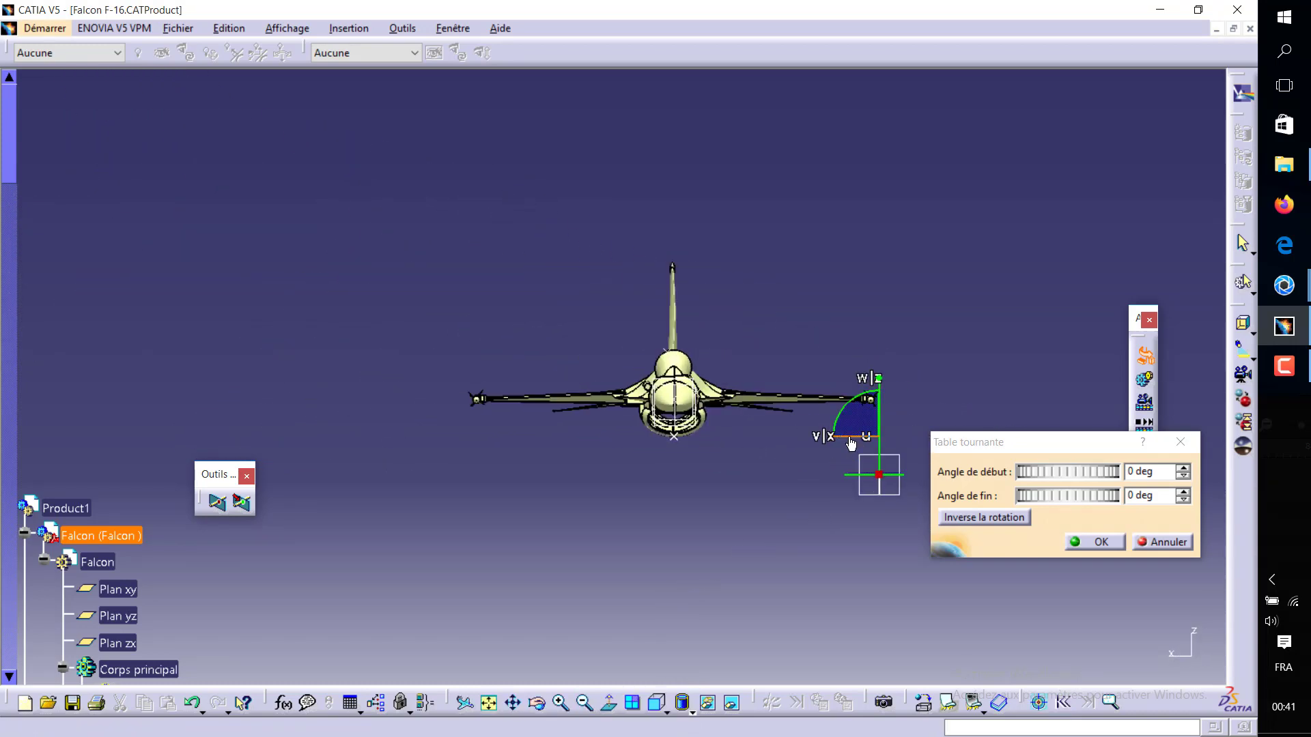
{"action": "left_click_drag", "start_coordinate": [857, 441], "coordinate": [643, 453]}
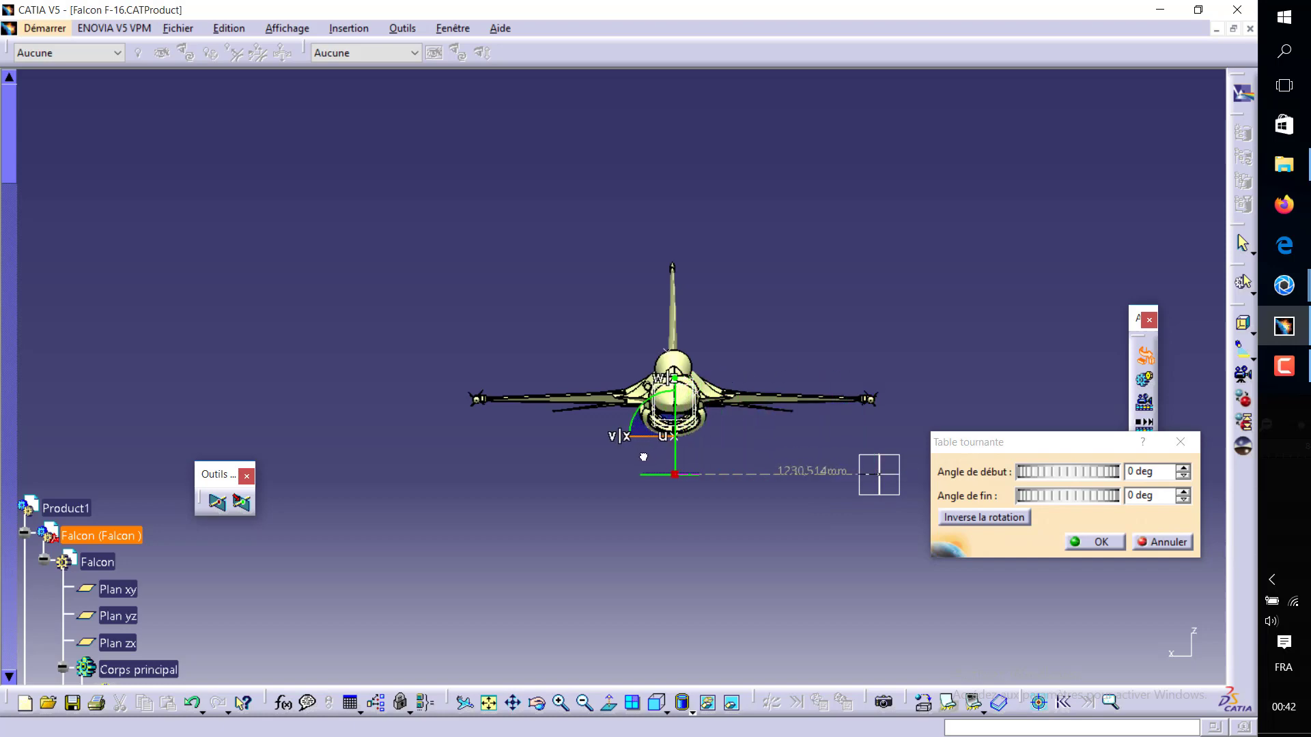
{"action": "left_click_drag", "start_coordinate": [643, 454], "coordinate": [643, 454]}
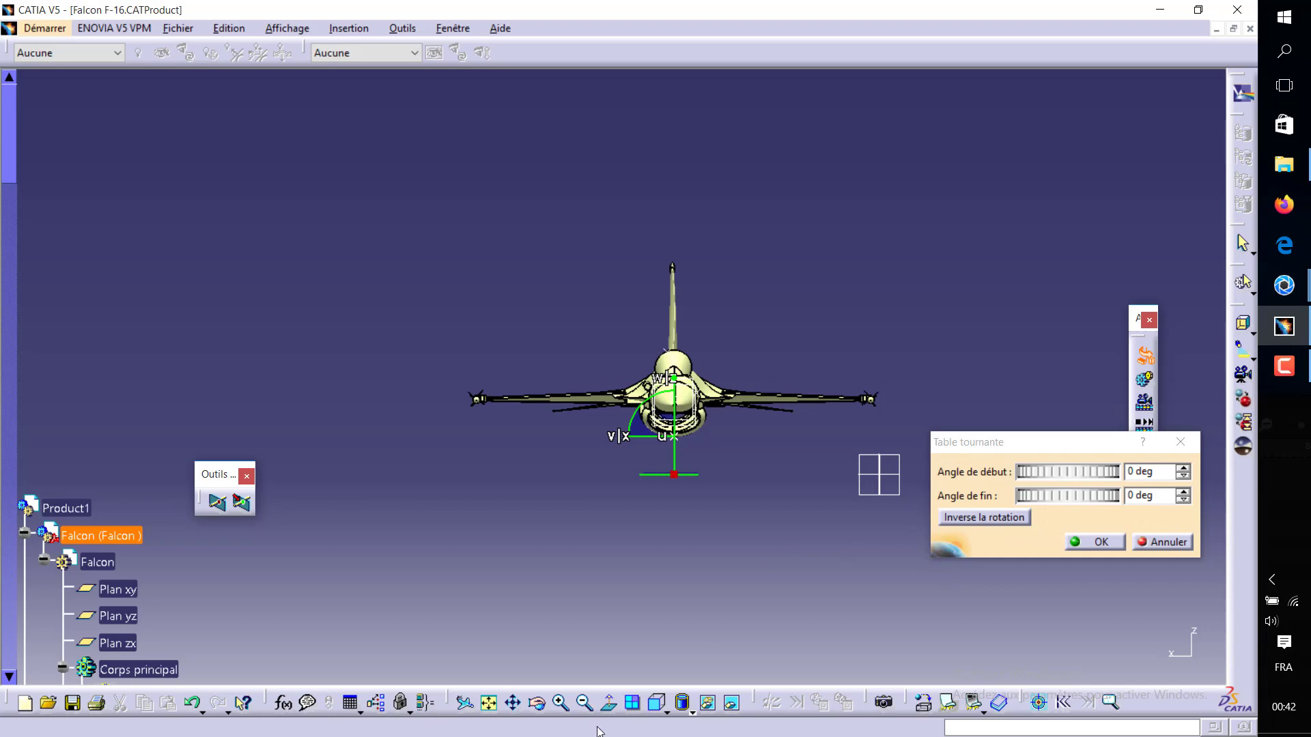
{"action": "left_click", "coordinate": [663, 710]}
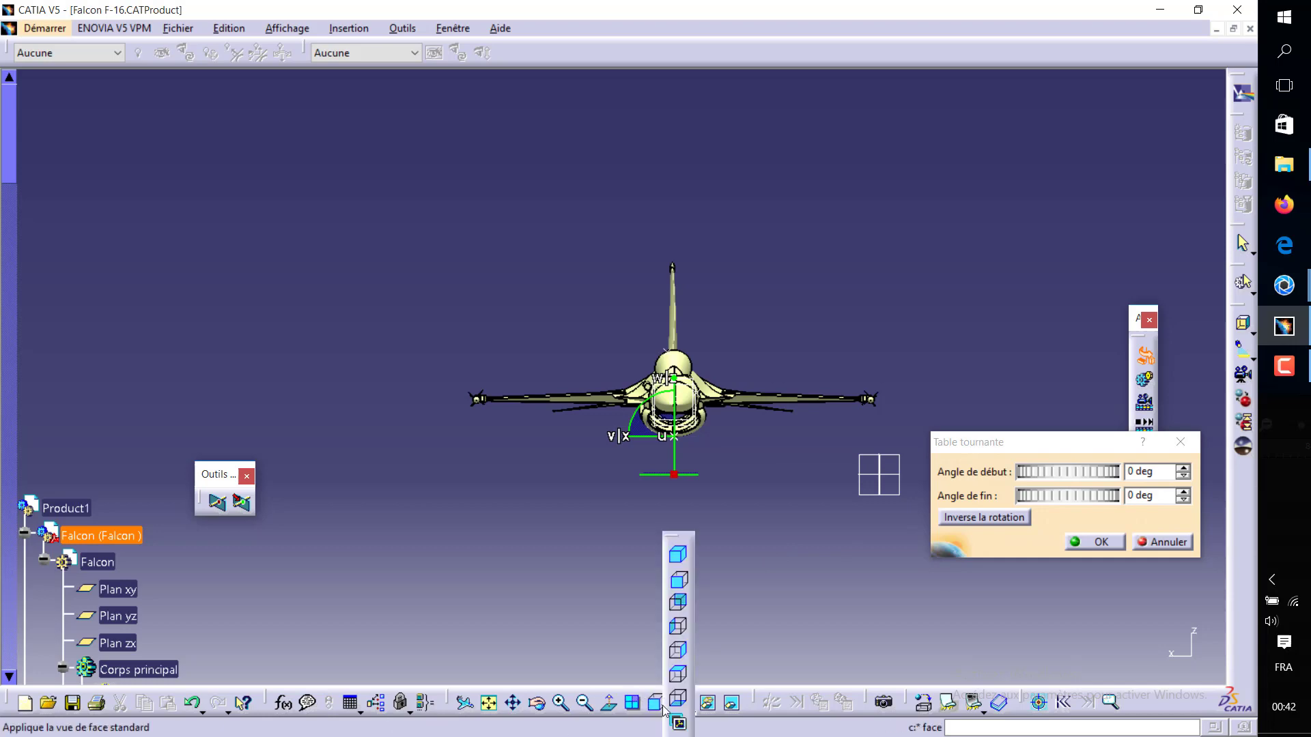
{"action": "left_click", "coordinate": [675, 651]}
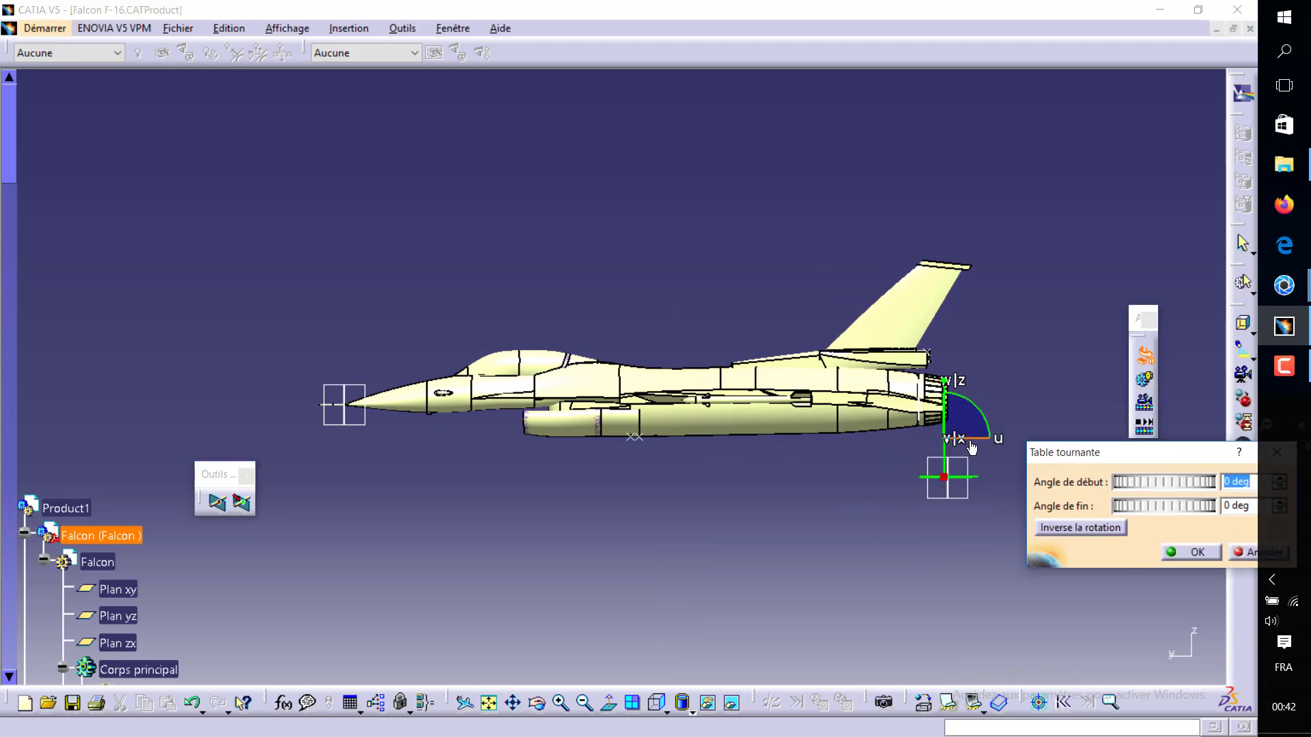
{"action": "mouse_move", "coordinate": [965, 451]}
{"action": "left_mouse_down"}
{"action": "mouse_move", "coordinate": [697, 430]}
{"action": "mouse_move", "coordinate": [673, 444]}
{"action": "mouse_move", "coordinate": [673, 414]}
{"action": "left_mouse_up"}
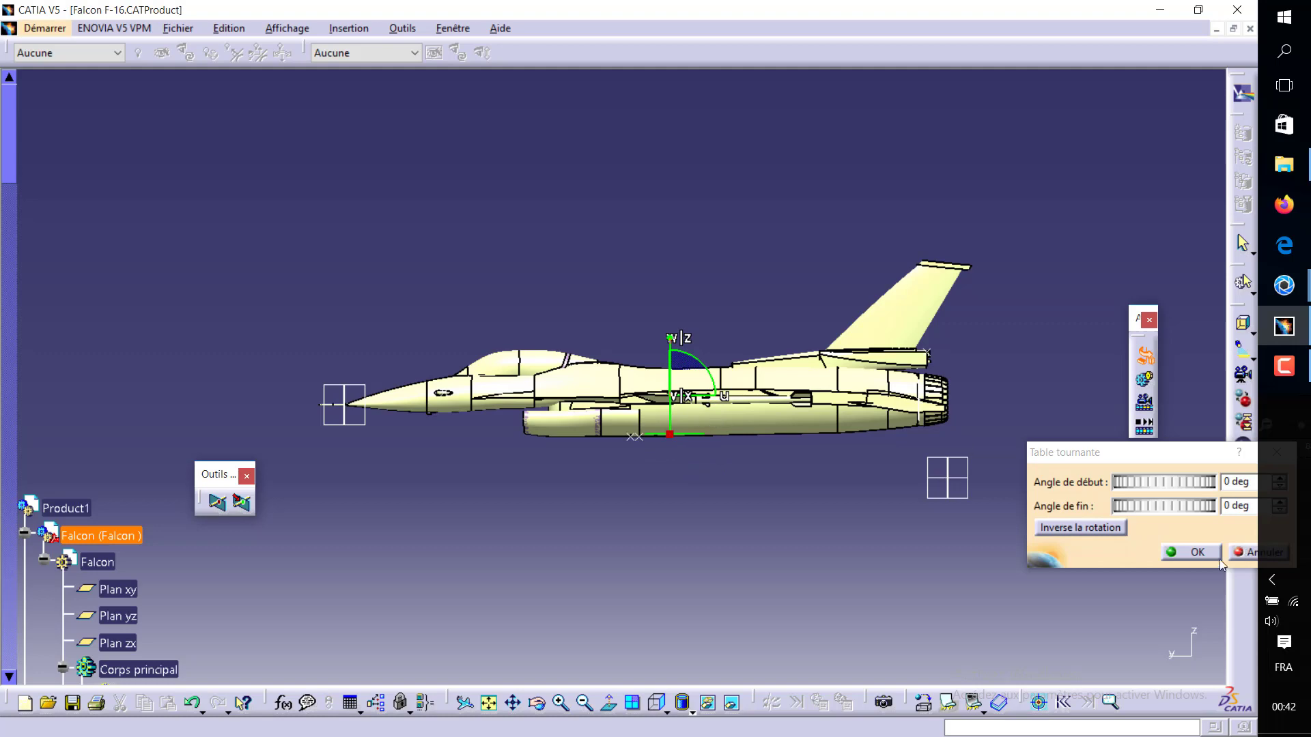
{"action": "left_click", "coordinate": [1190, 552]}
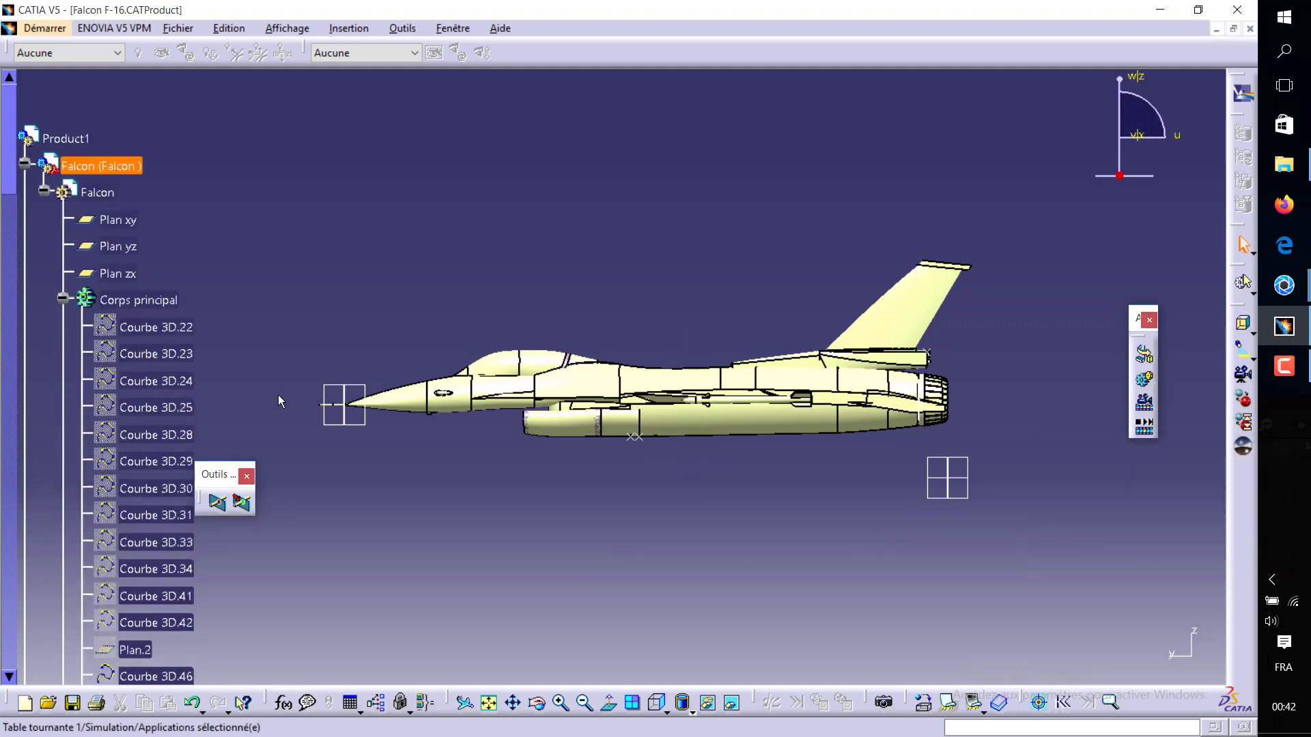
Step: Reveal Table tournante 1 under Applications > Simulation, then show the Digital Mockup workbenches
{"action": "left_click", "coordinate": [24, 164]}
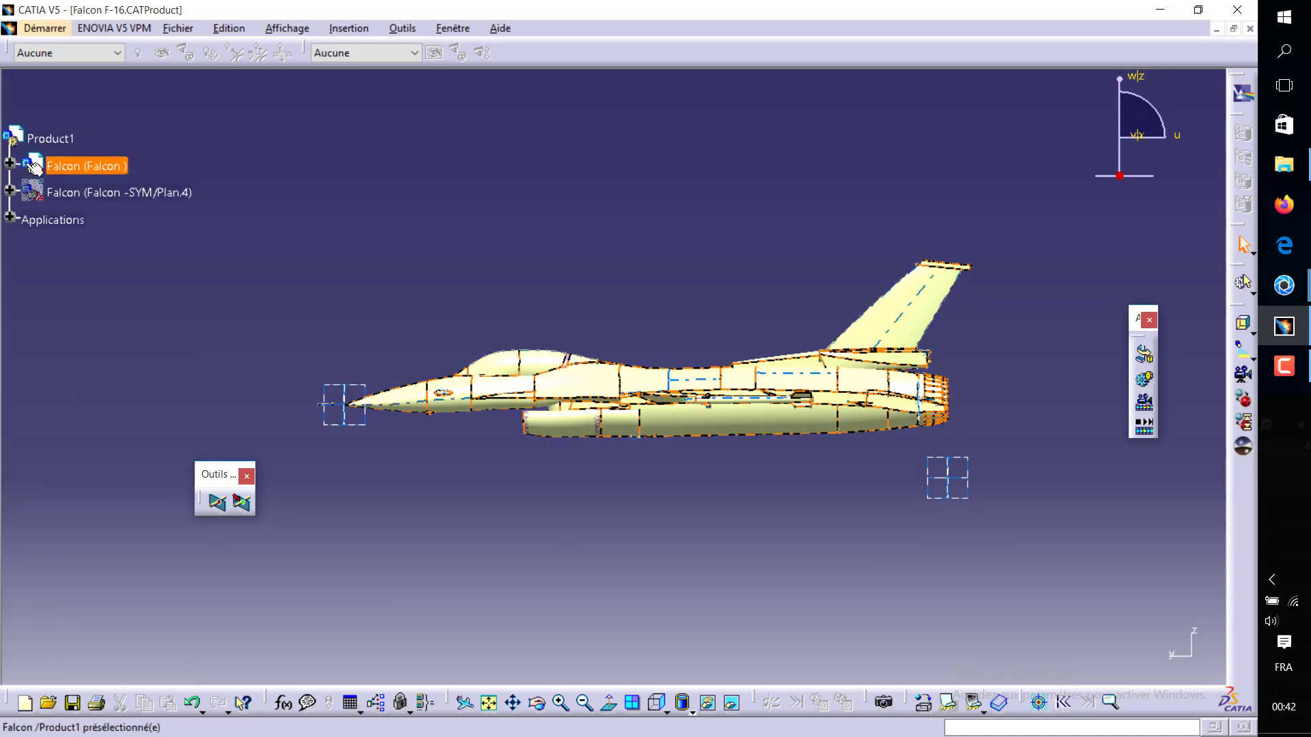
{"action": "left_click", "coordinate": [10, 217]}
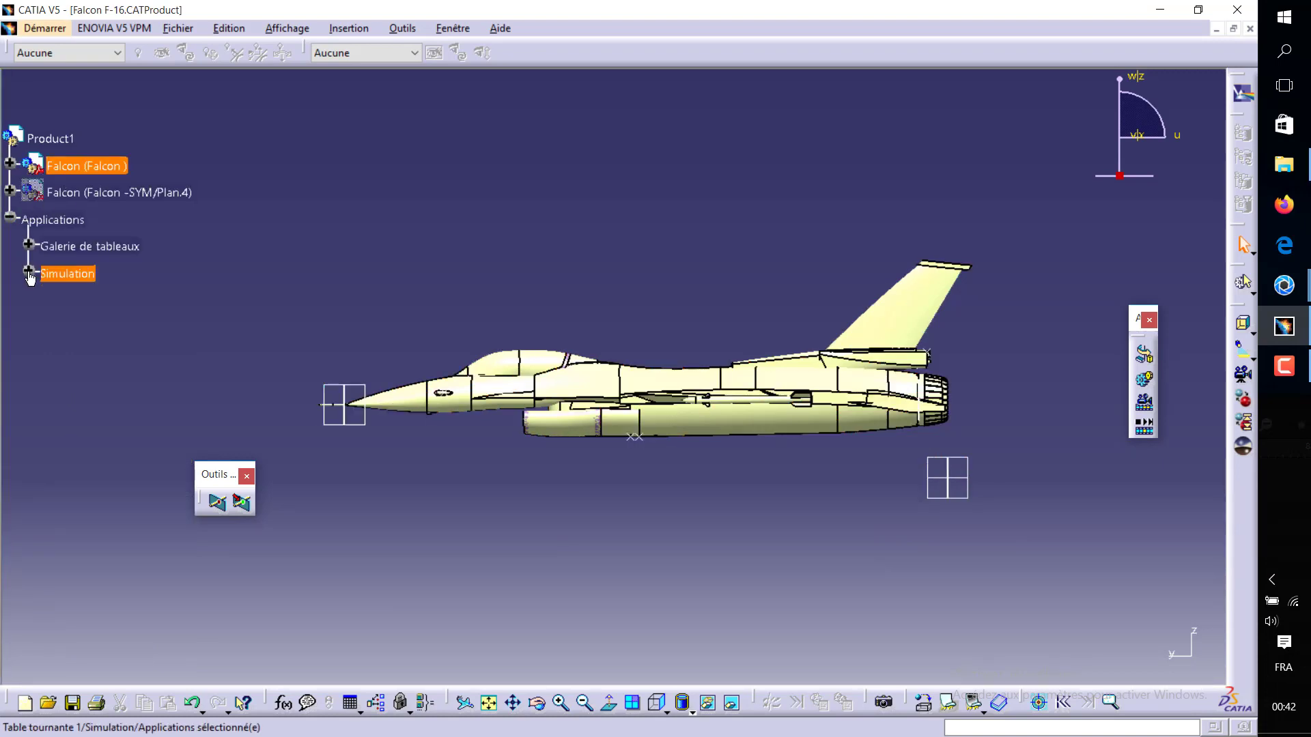
{"action": "left_click", "coordinate": [28, 271]}
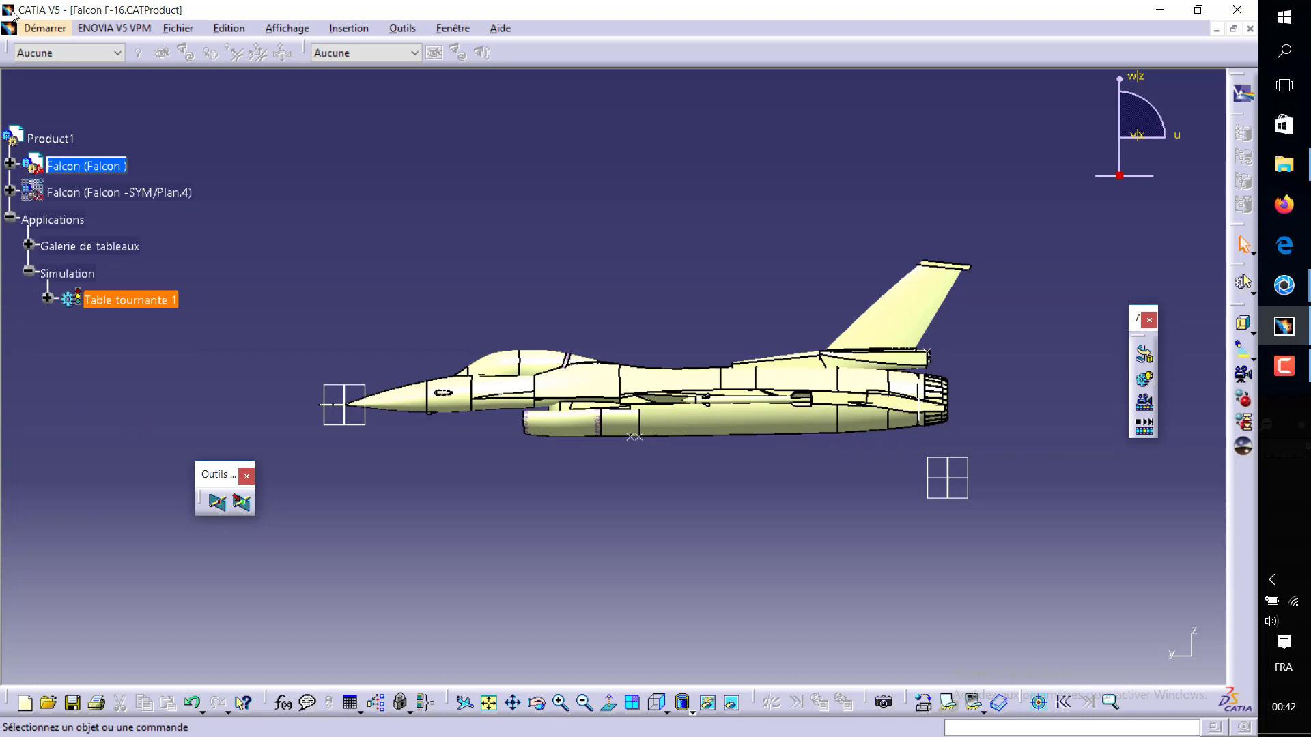
{"action": "left_click", "coordinate": [33, 31]}
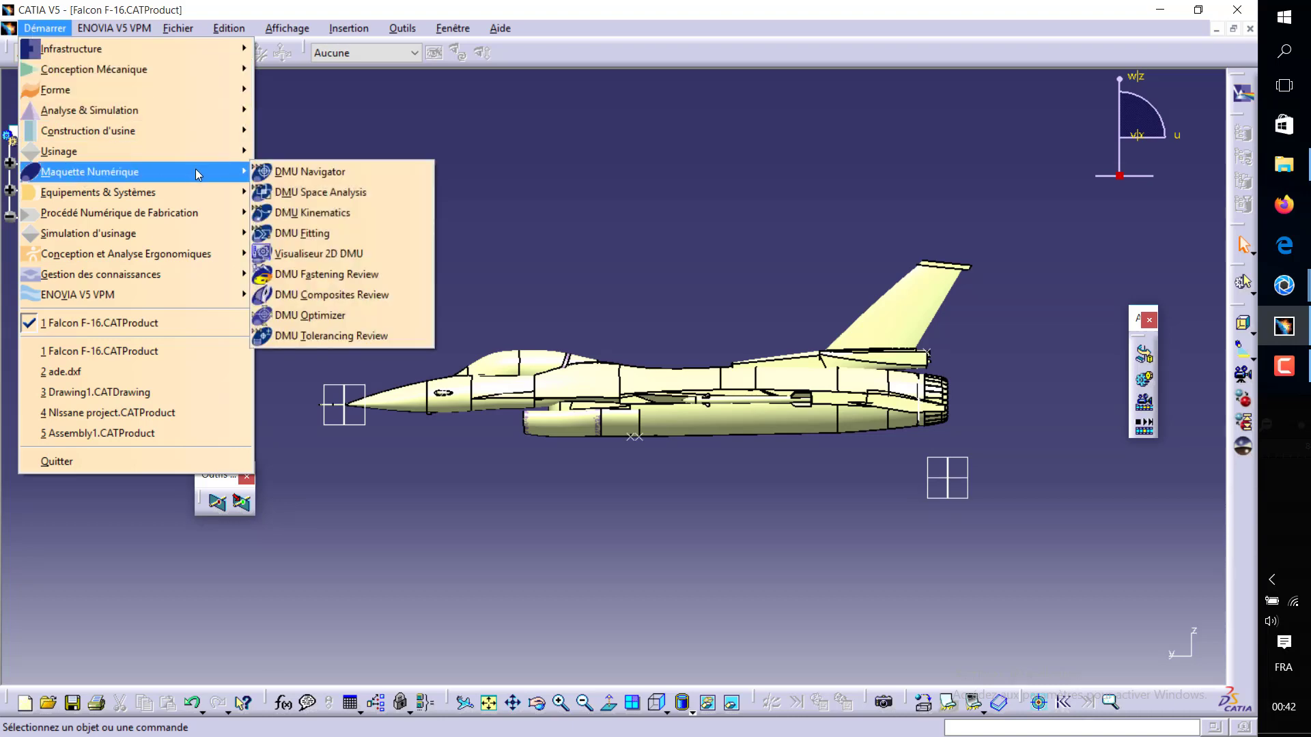
{"action": "mouse_move", "coordinate": [91, 172]}
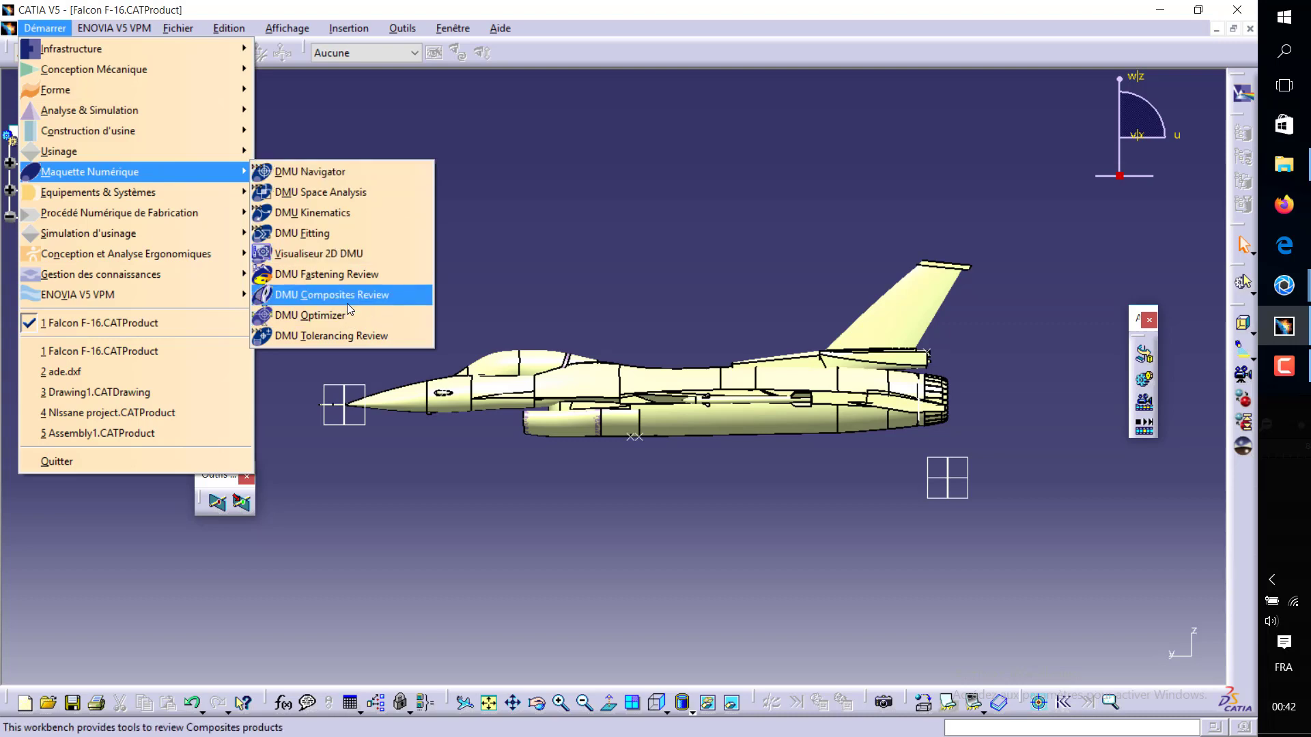
Step: Load DMU Kinematics, float its simulation toolbars, and dismiss the no-kinematic-data message
{"action": "left_click", "coordinate": [348, 215]}
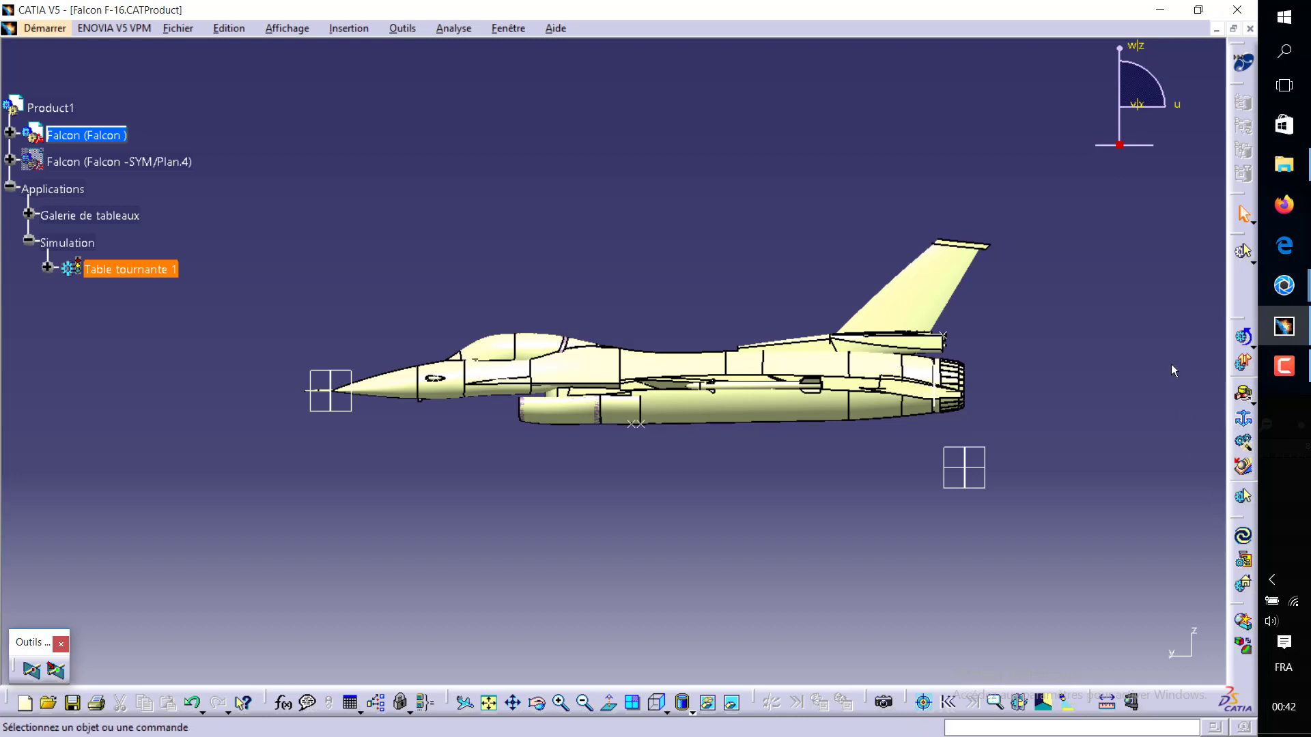
{"action": "left_click", "coordinate": [1252, 339]}
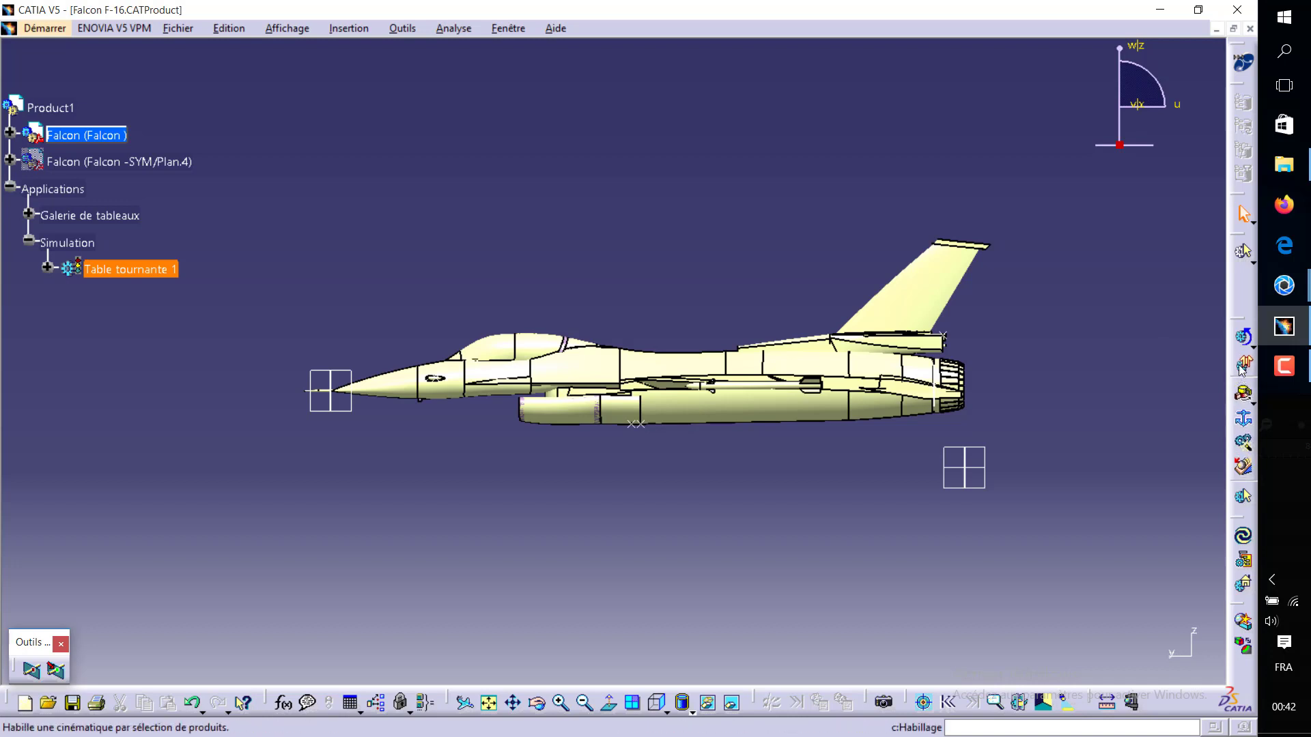
{"action": "left_click_drag", "start_coordinate": [1237, 319], "coordinate": [1205, 295]}
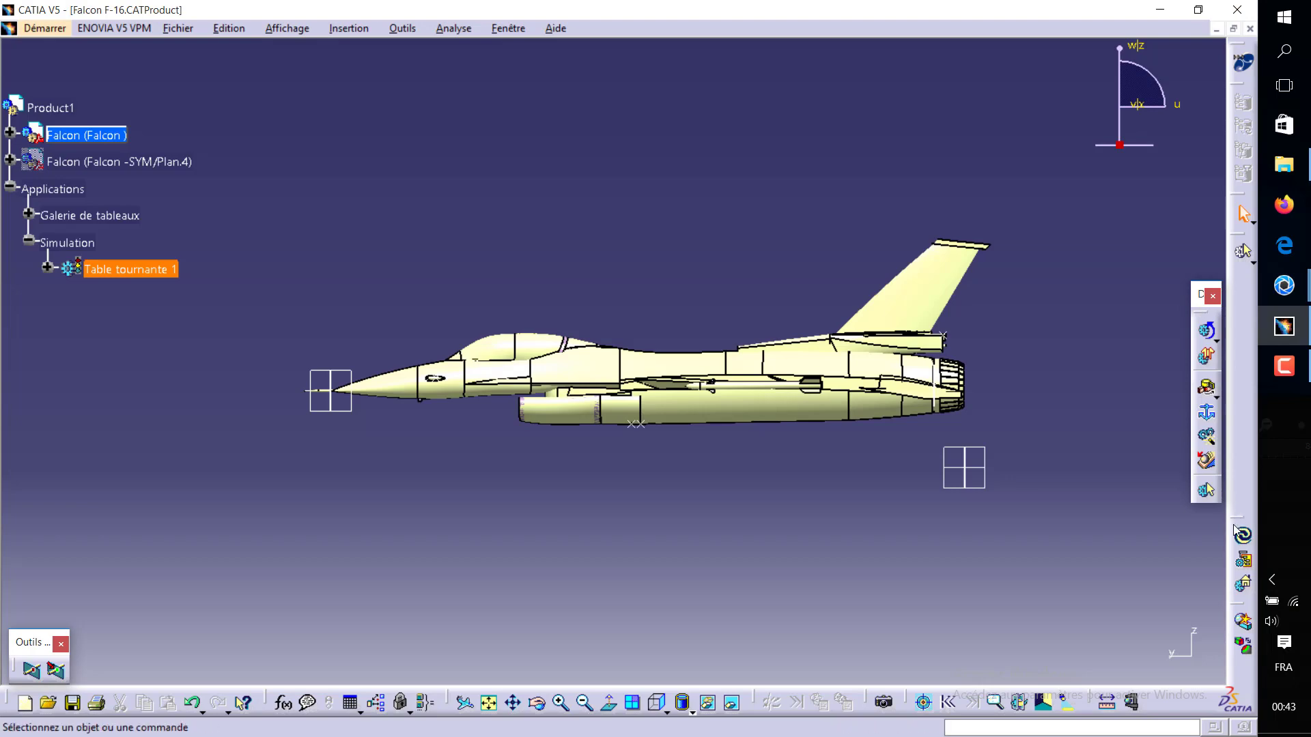
{"action": "mouse_move", "coordinate": [1237, 524]}
{"action": "left_mouse_down"}
{"action": "mouse_move", "coordinate": [1209, 345]}
{"action": "mouse_move", "coordinate": [1241, 383]}
{"action": "left_mouse_up"}
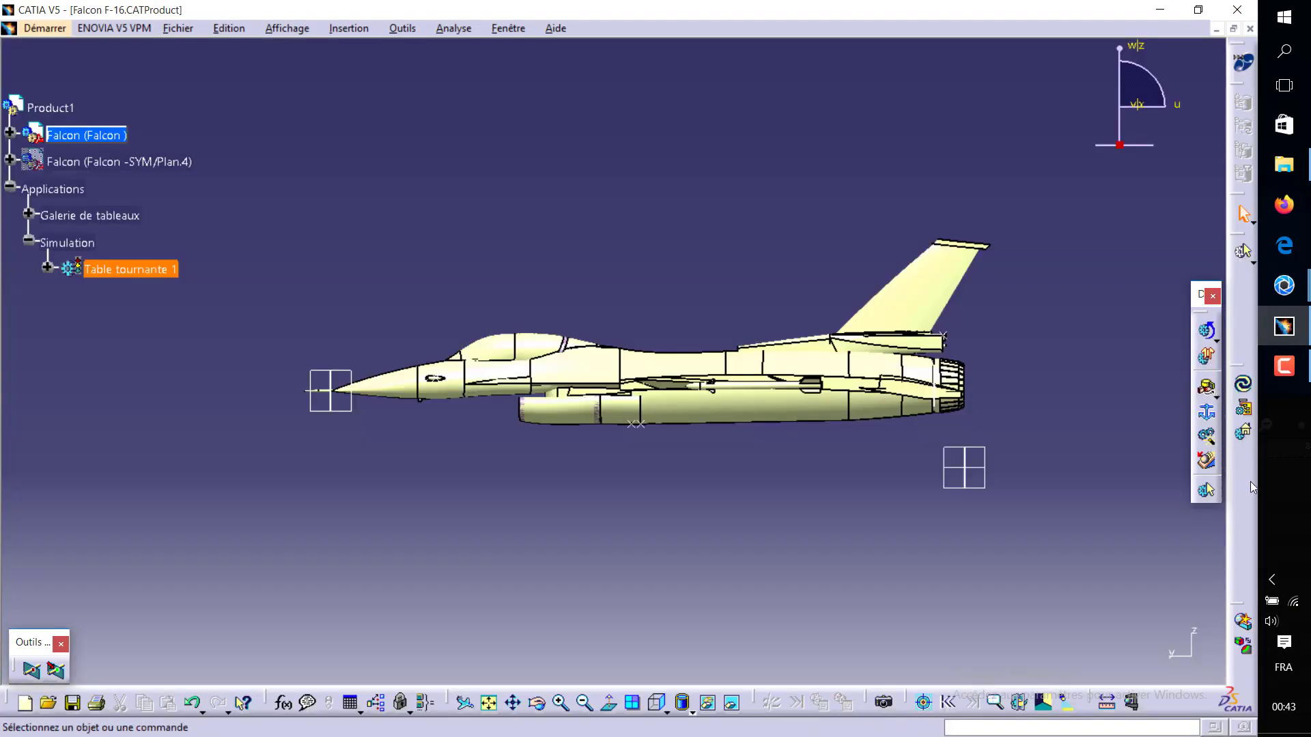
{"action": "left_click", "coordinate": [1208, 333]}
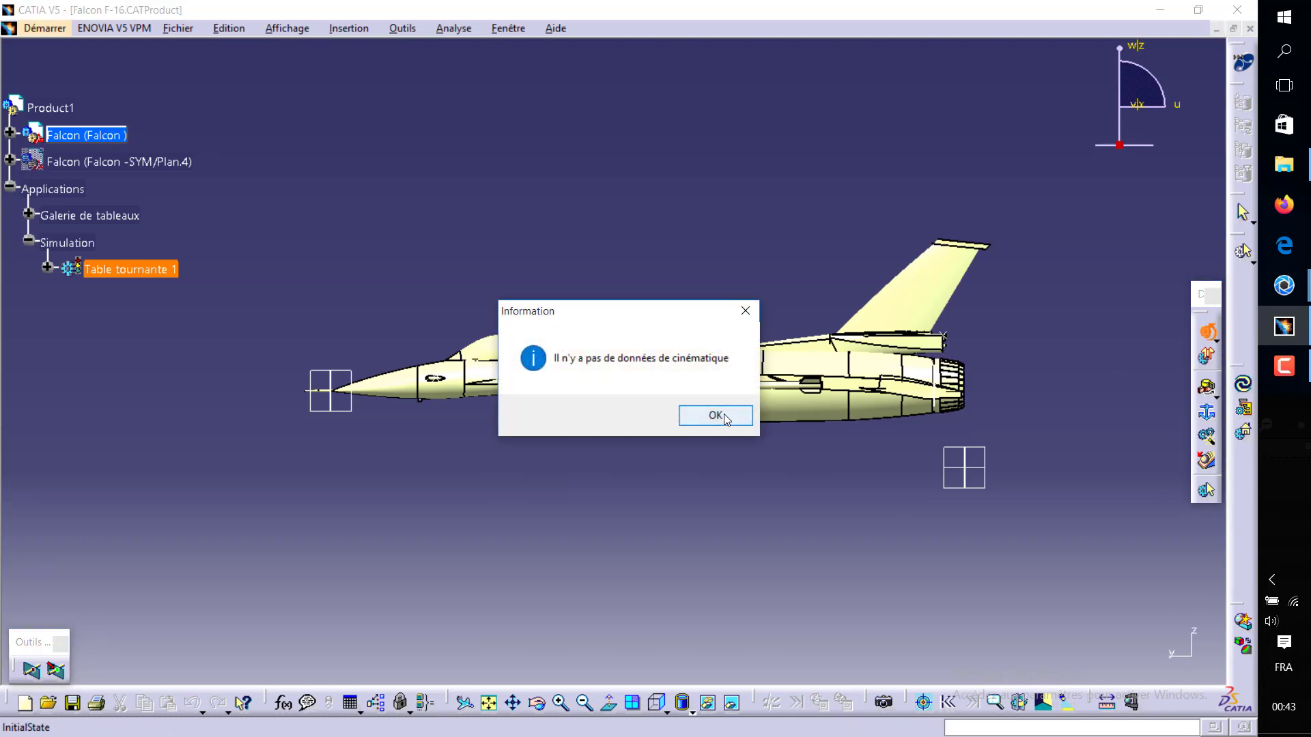
{"action": "left_click", "coordinate": [722, 412]}
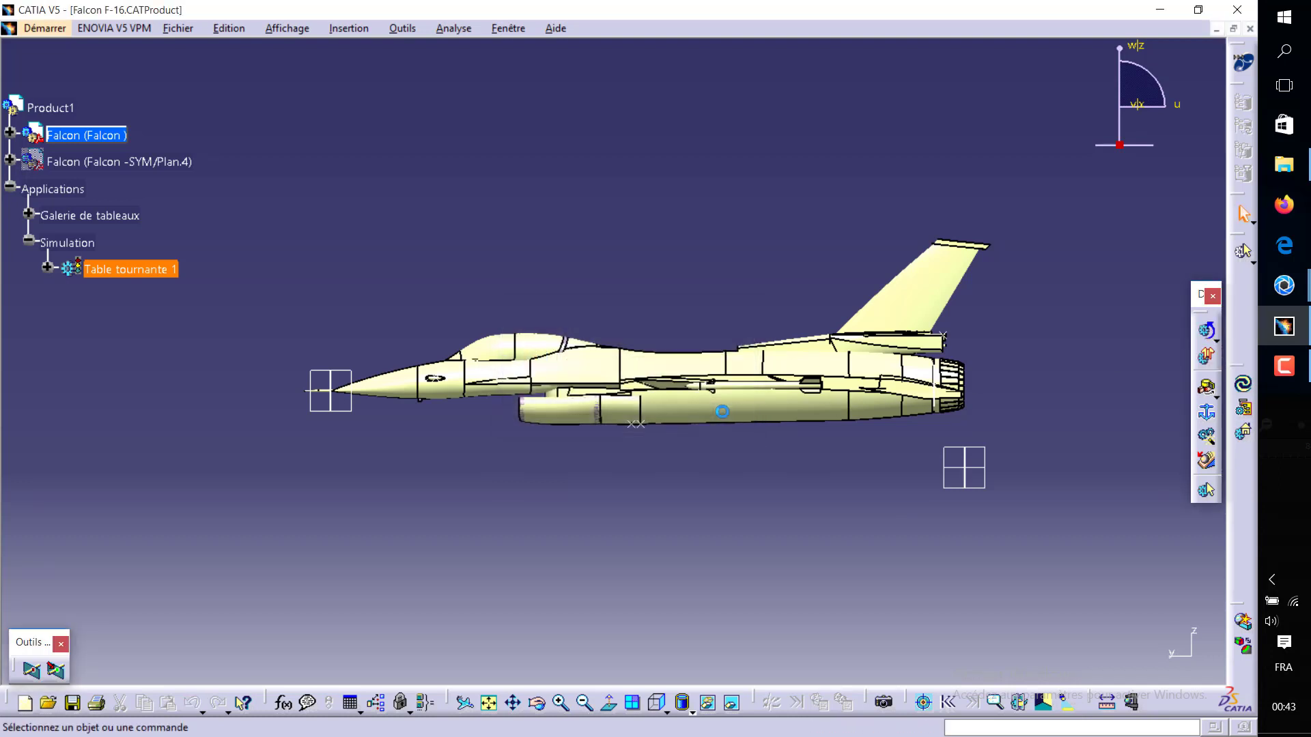
Step: In Personnaliser > Barres d'outils, restore all toolbar contents and positions to defaults
{"action": "right_click", "coordinate": [1232, 511]}
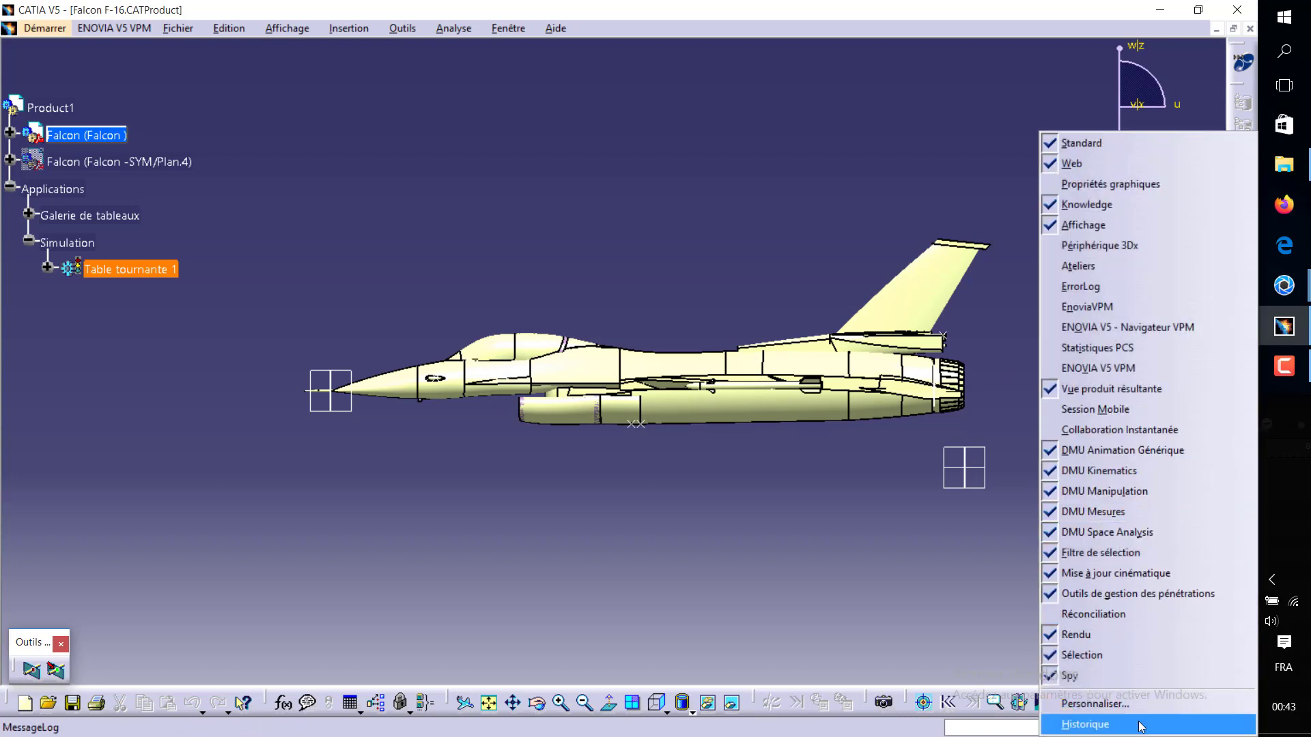
{"action": "left_click", "coordinate": [1120, 703]}
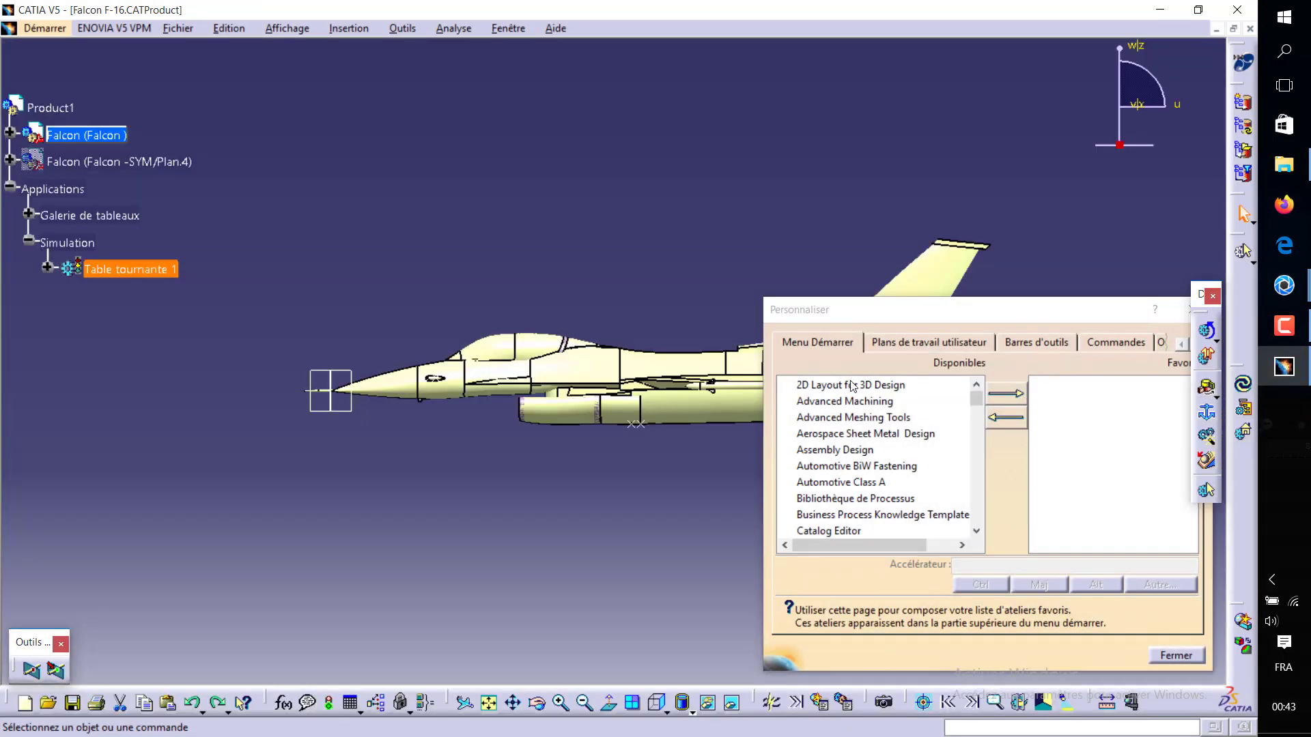
{"action": "left_click", "coordinate": [1057, 343]}
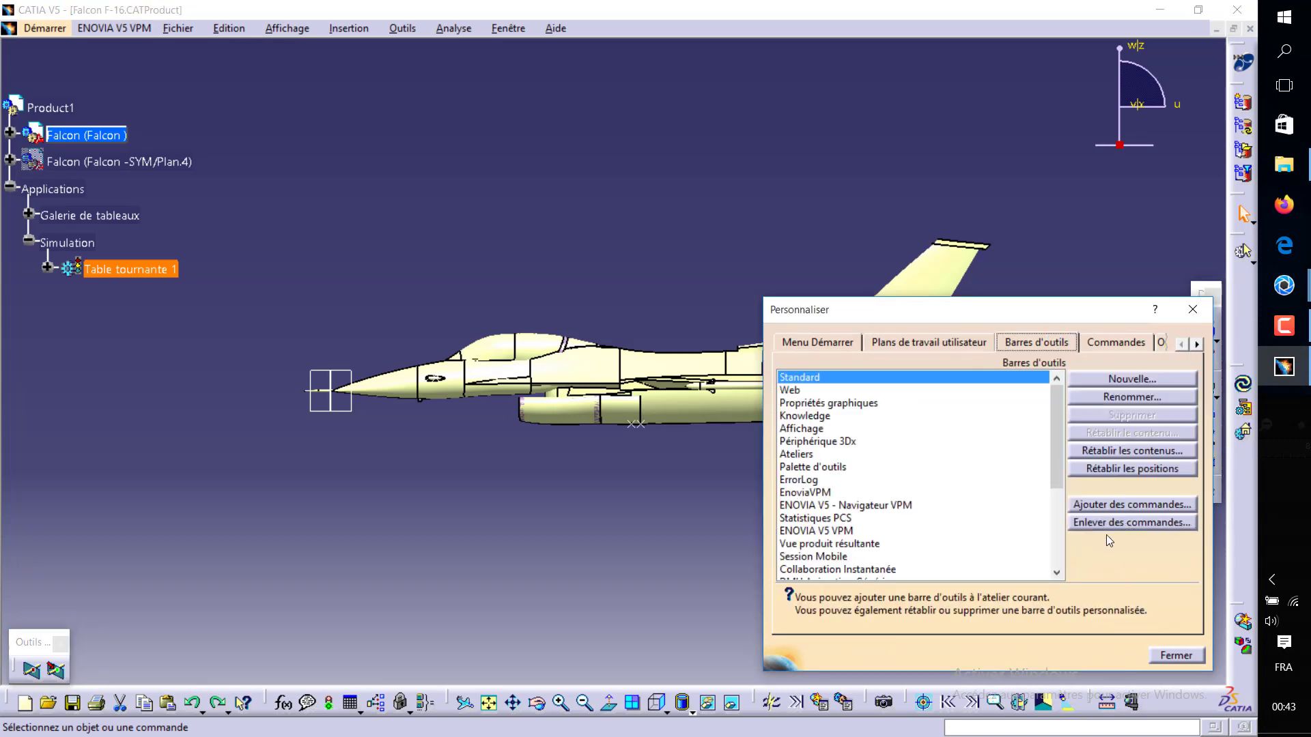
{"action": "left_click", "coordinate": [1133, 451]}
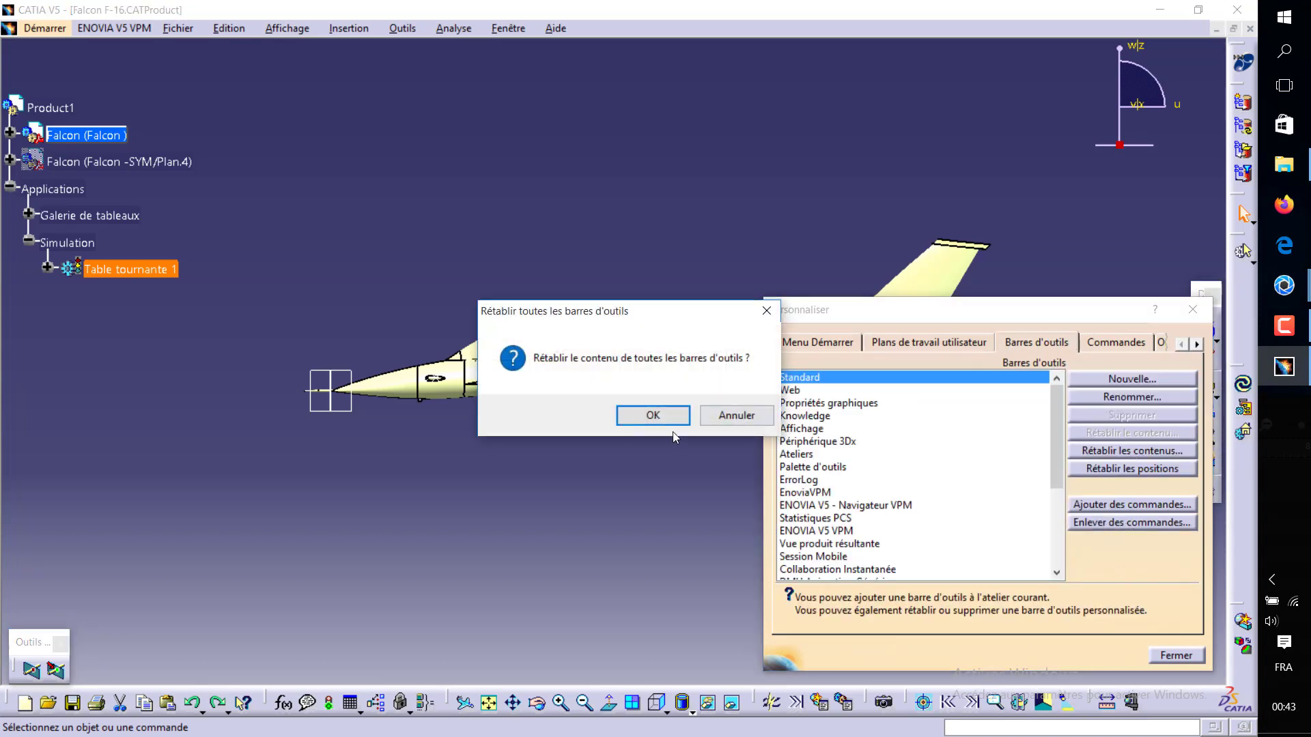
{"action": "left_click", "coordinate": [661, 414]}
{"action": "left_click", "coordinate": [1161, 471]}
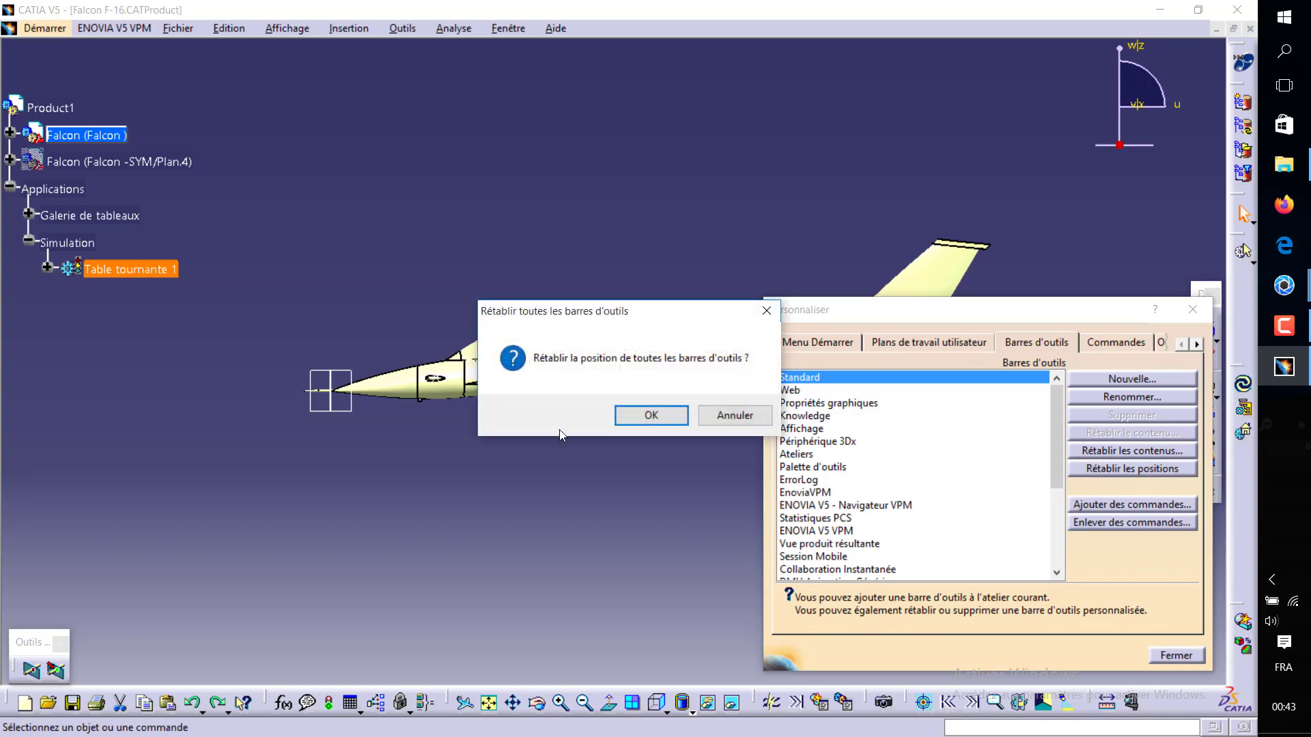
{"action": "left_click", "coordinate": [618, 421]}
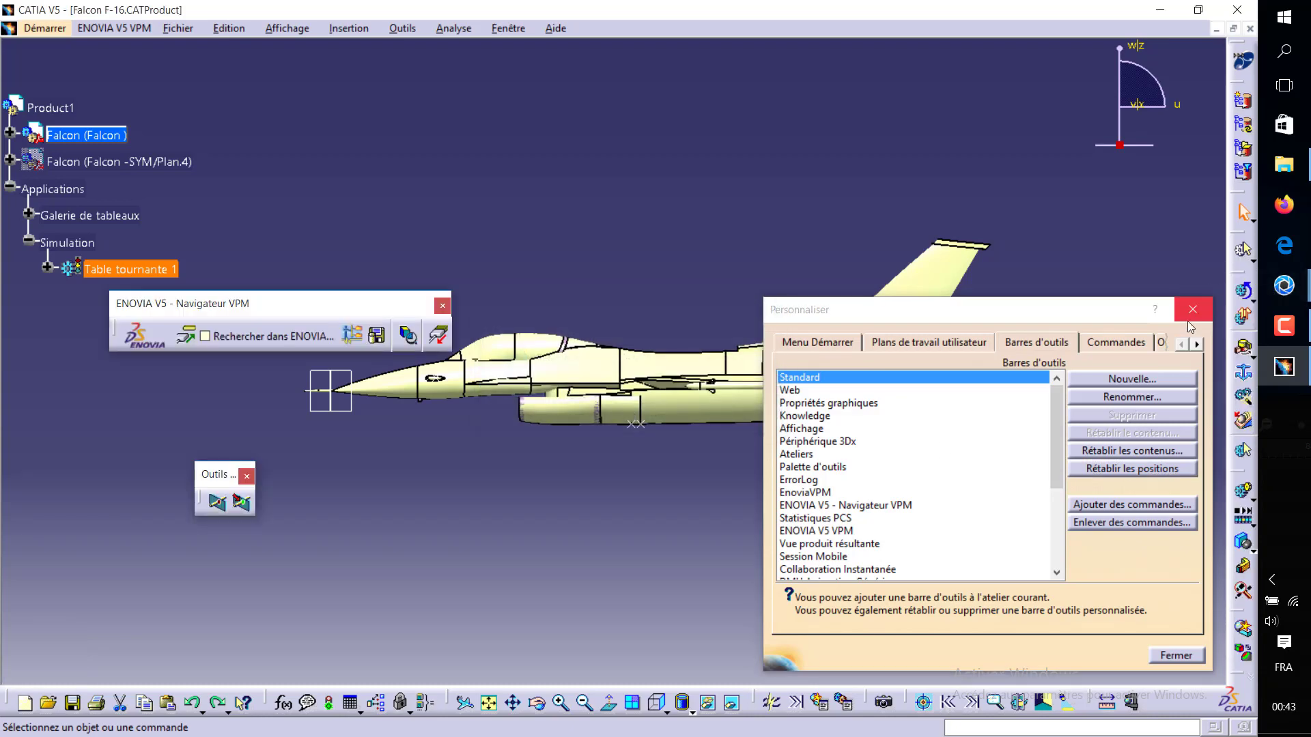
{"action": "left_click", "coordinate": [1192, 313]}
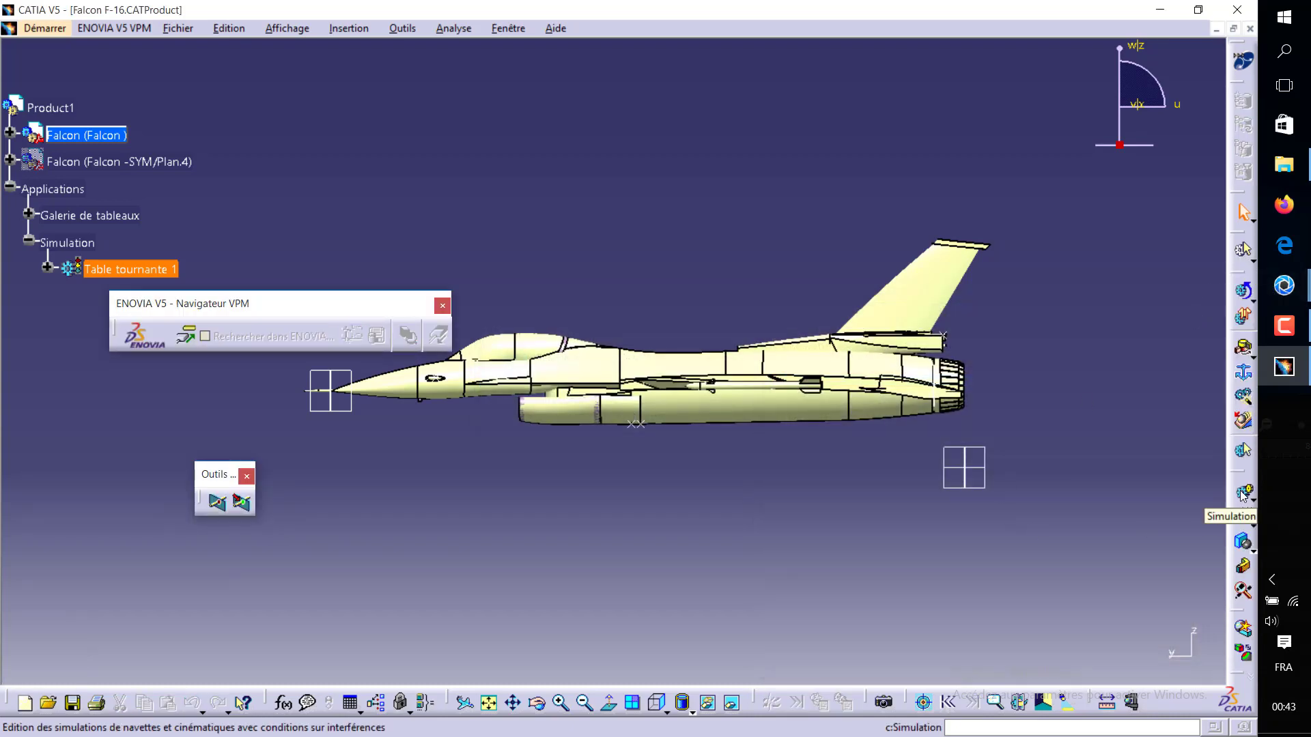
Step: Create simulation Expérience.1 driving Axe 1 of Table tournante 1
{"action": "left_click", "coordinate": [1244, 493]}
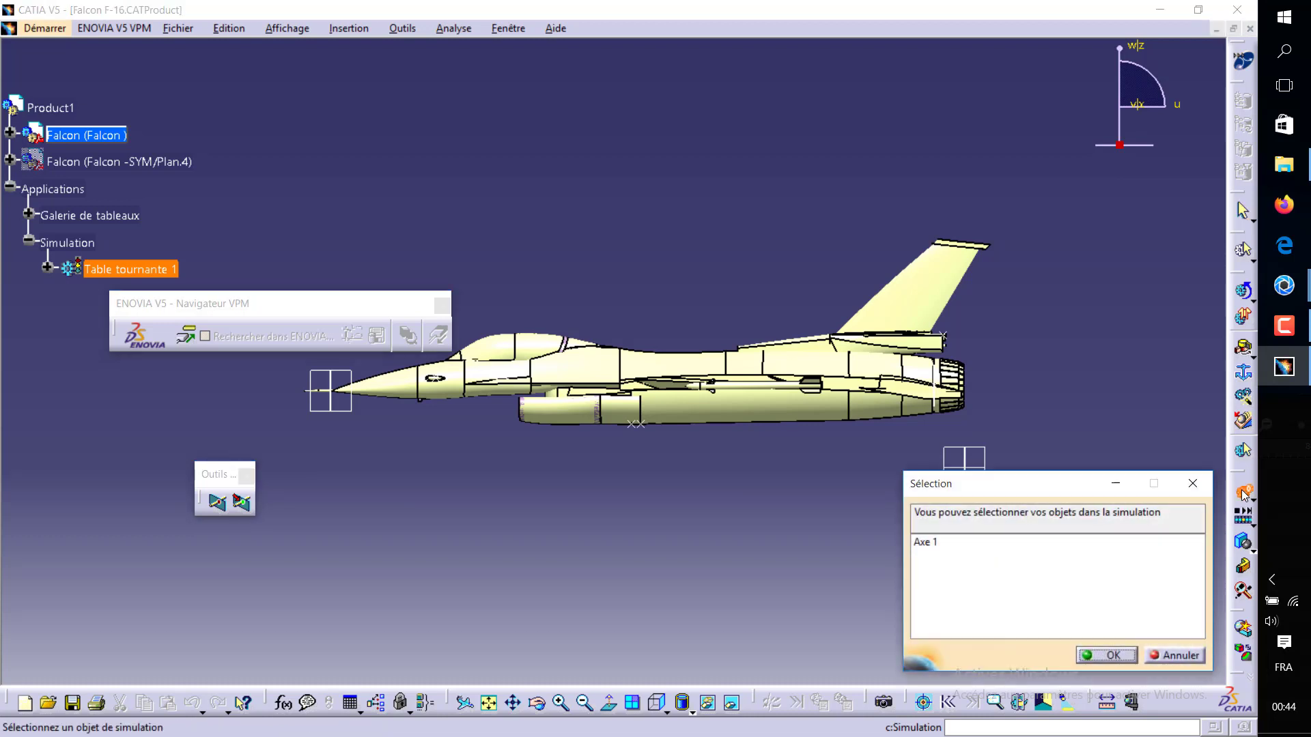
{"action": "left_click", "coordinate": [937, 542]}
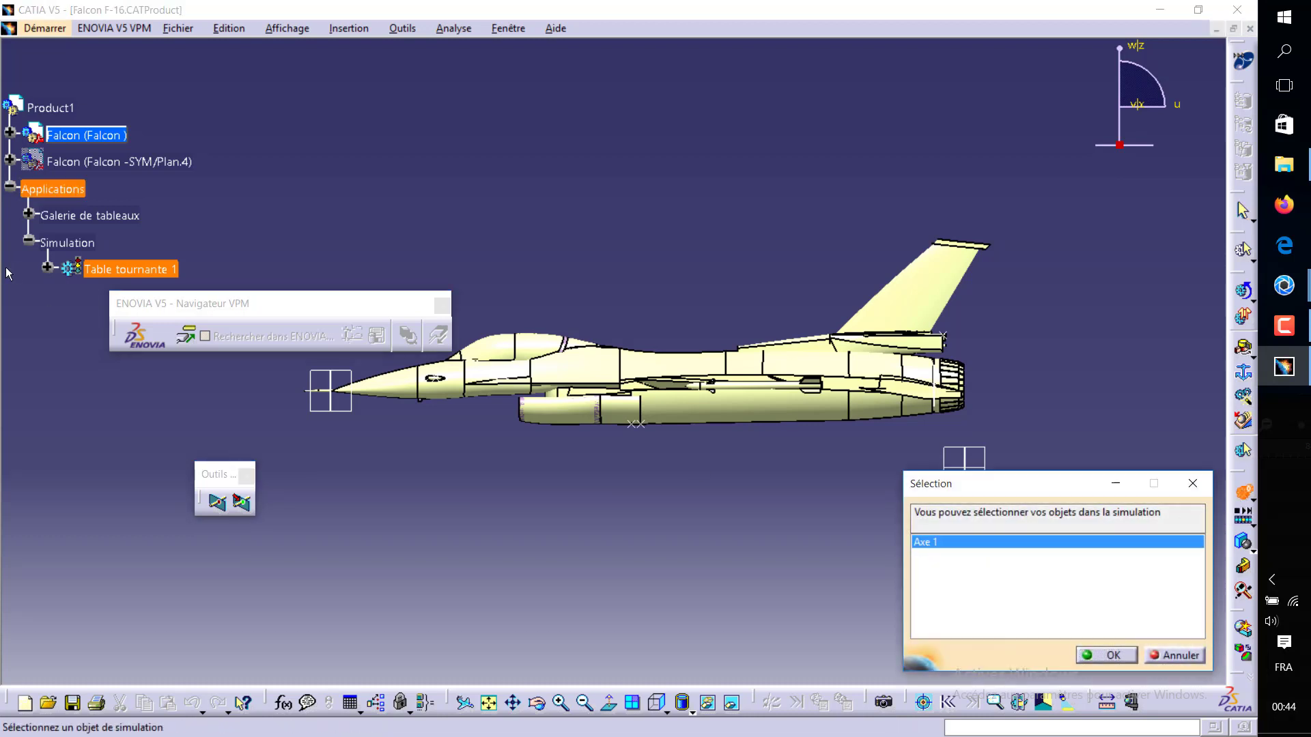
{"action": "left_click", "coordinate": [47, 270]}
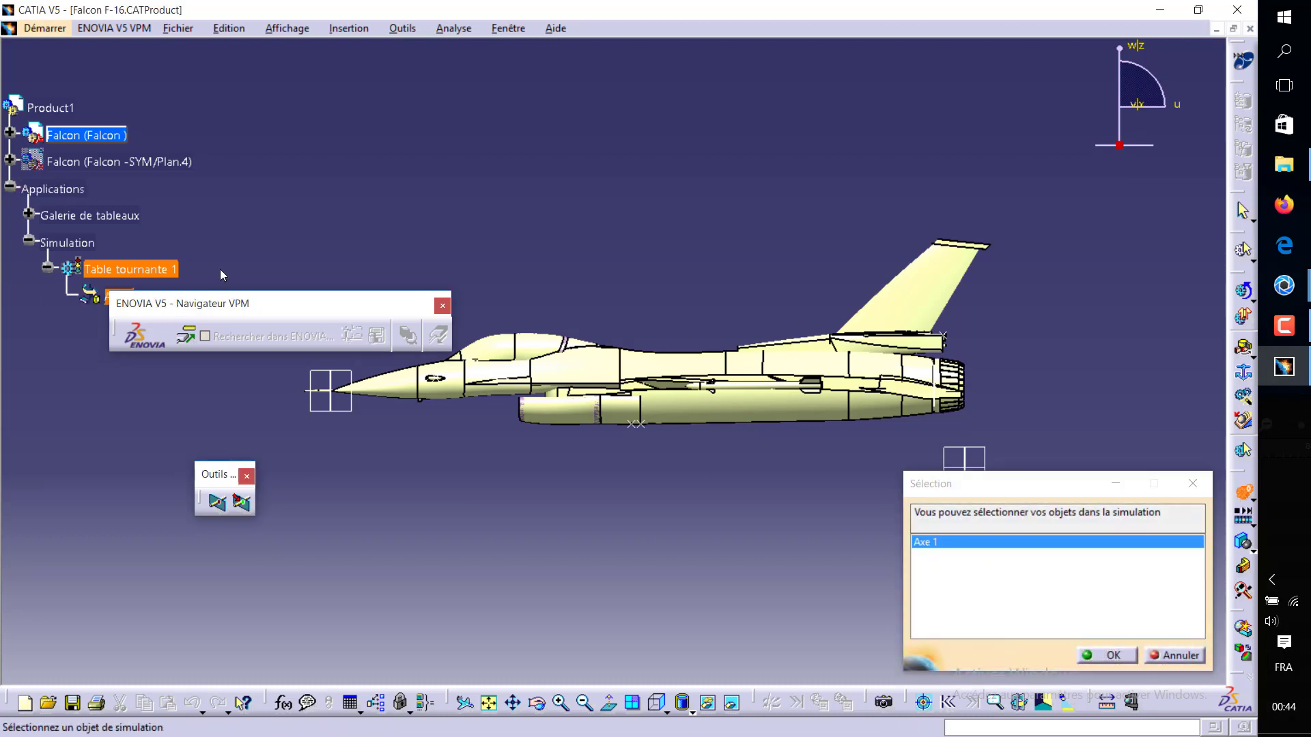
{"action": "left_click_drag", "start_coordinate": [220, 303], "coordinate": [475, 104]}
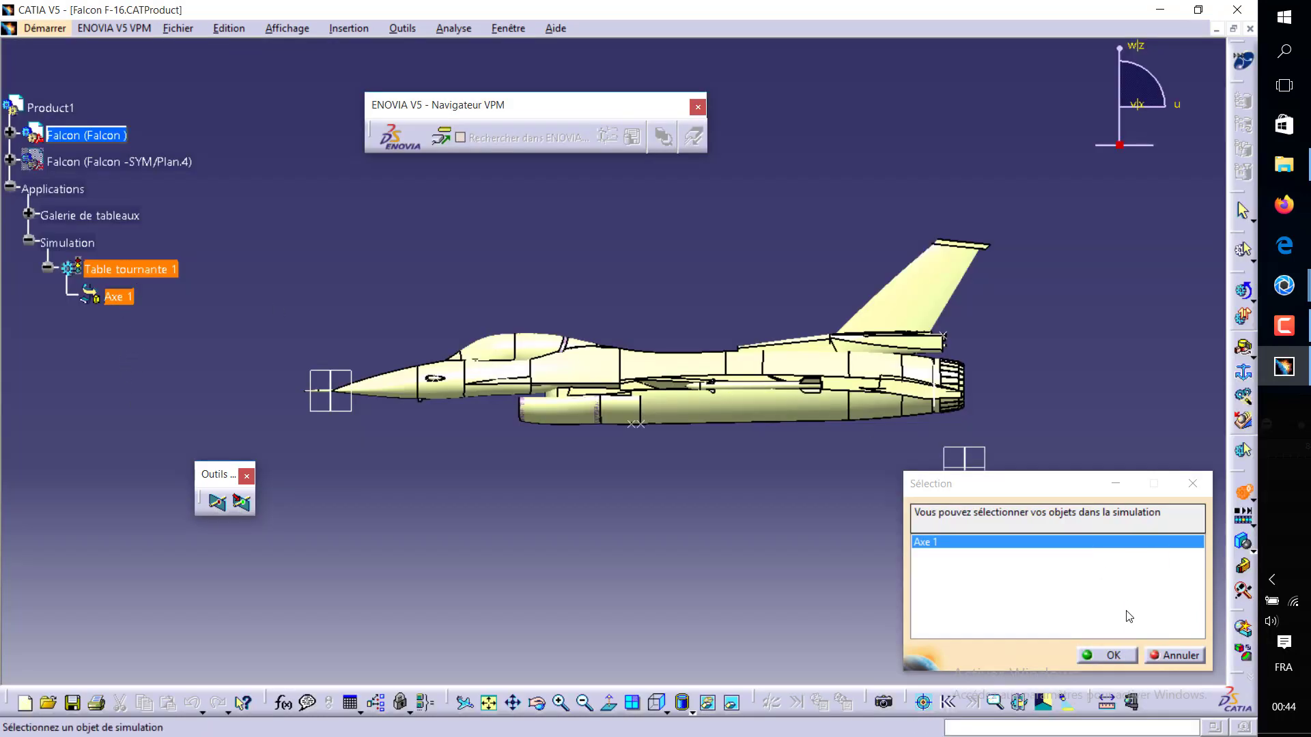
{"action": "left_click", "coordinate": [1123, 654]}
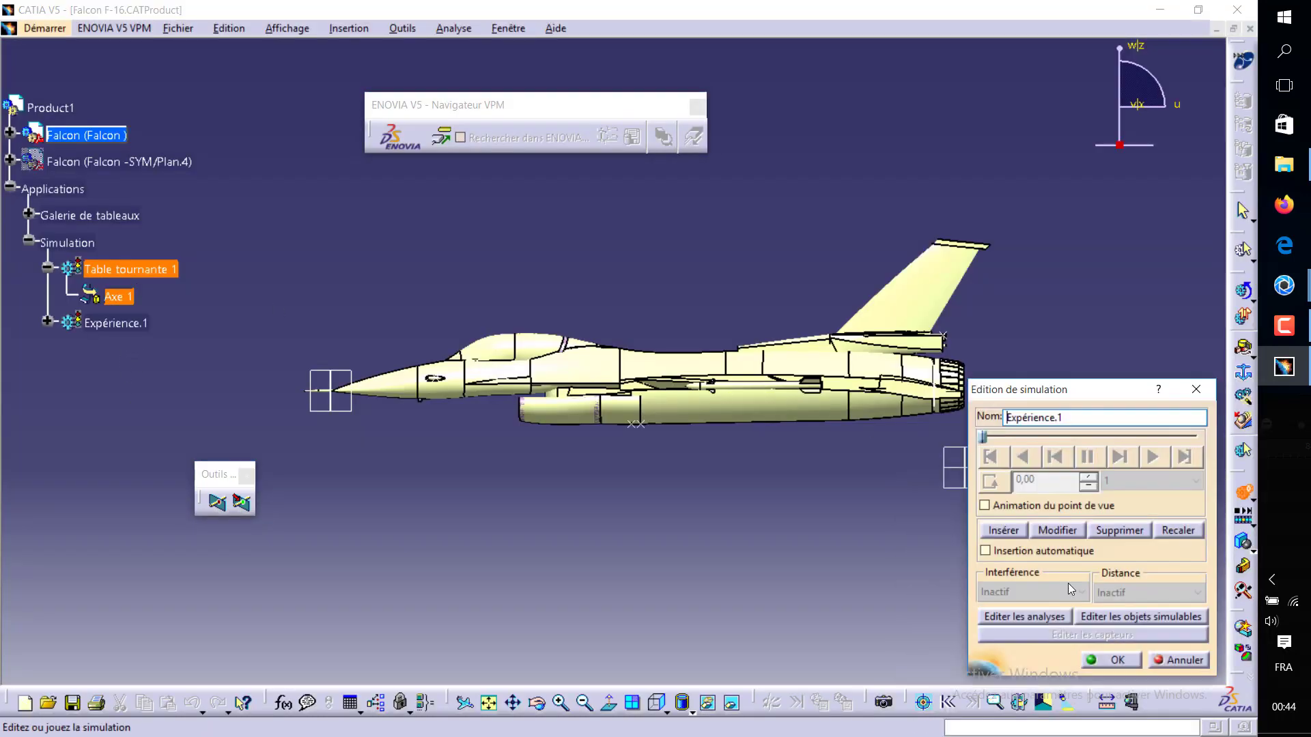
{"action": "left_click", "coordinate": [1106, 659]}
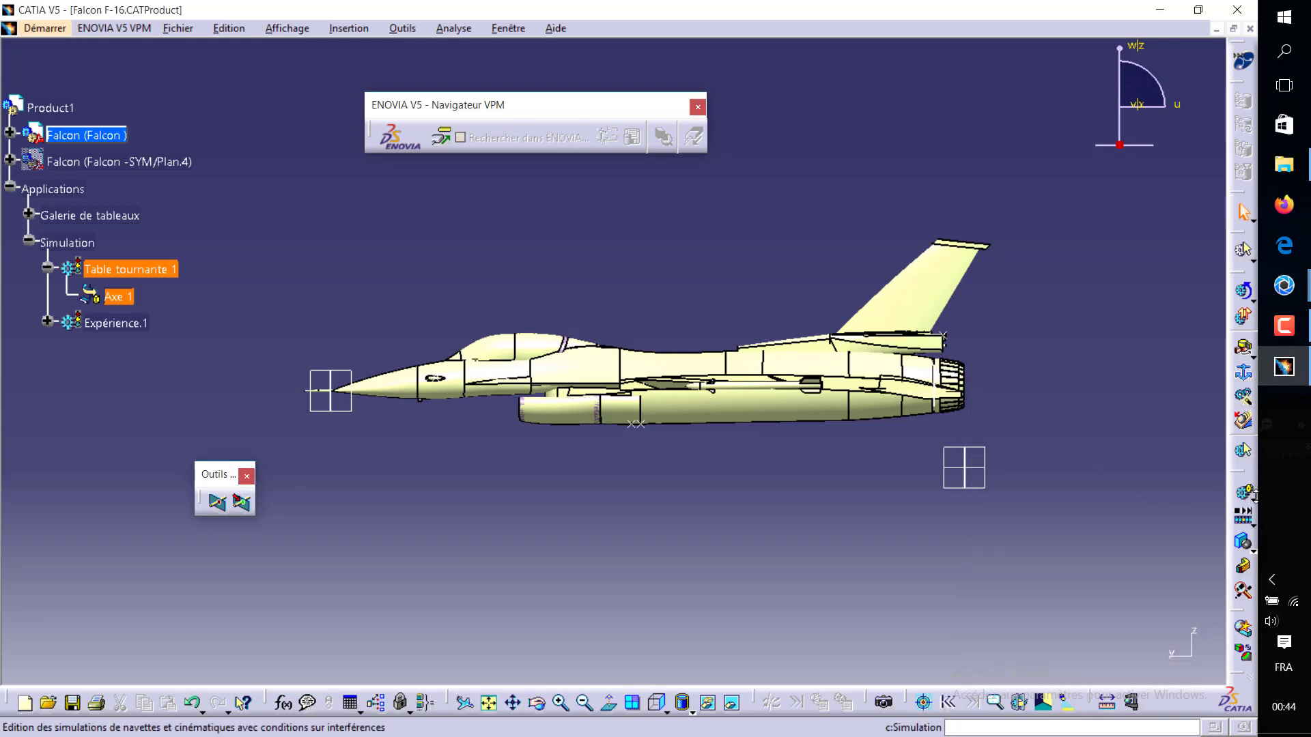
{"action": "left_click", "coordinate": [1253, 523]}
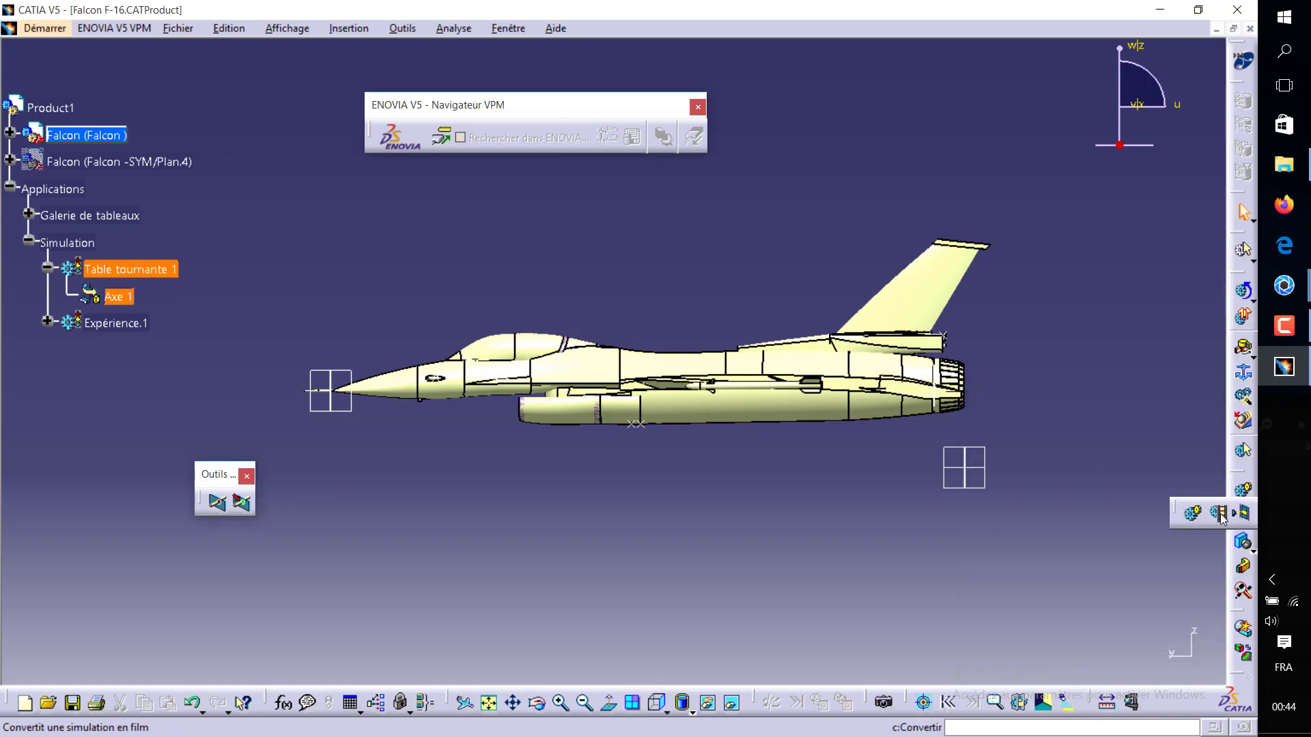
Step: Set the film to generate an animation file 'Table tournante F16' in RETENGINE FINAL_media
{"action": "left_click", "coordinate": [1221, 517]}
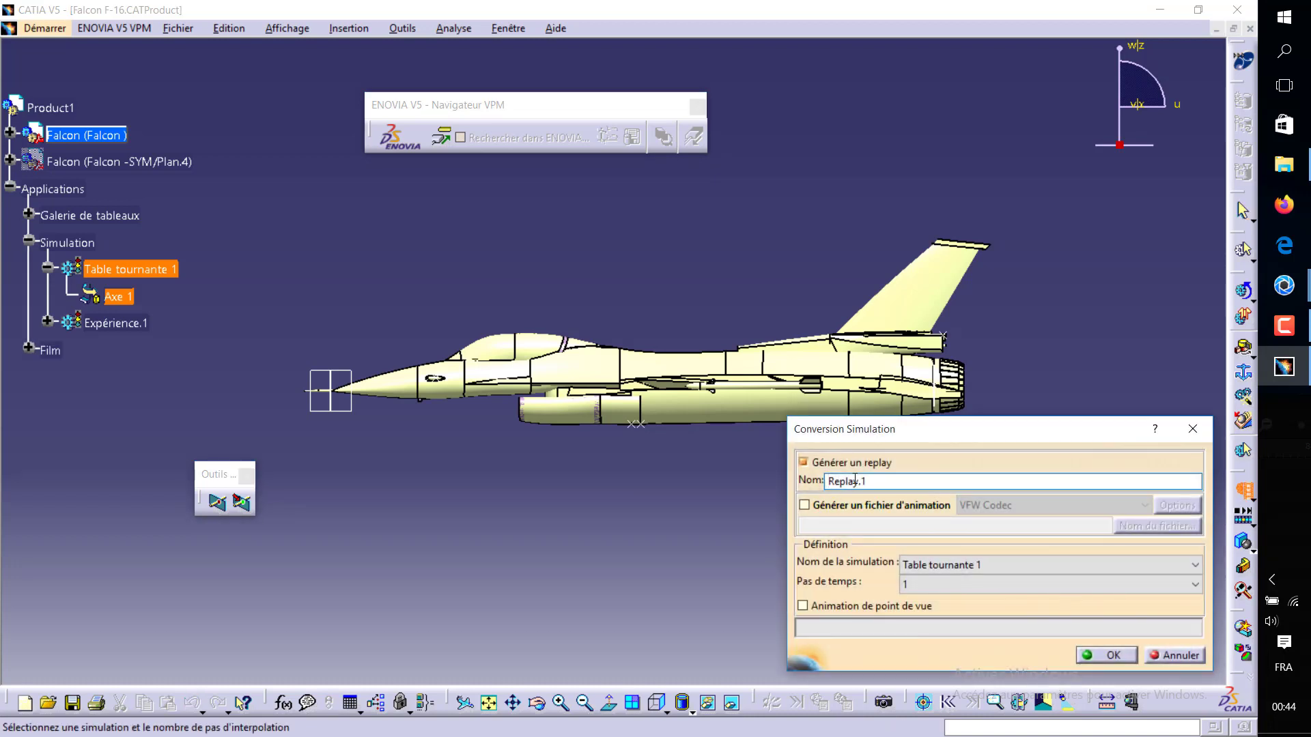
{"action": "left_click", "coordinate": [840, 506]}
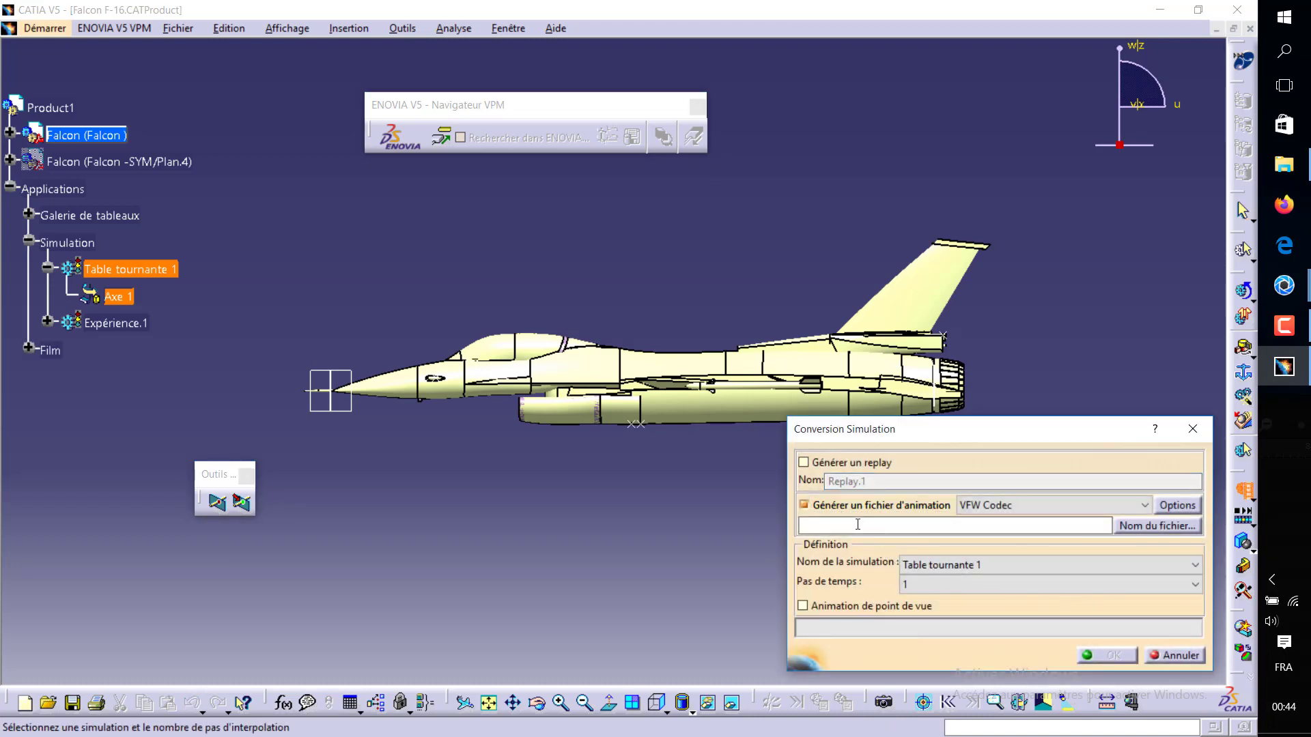
{"action": "left_click", "coordinate": [1158, 526]}
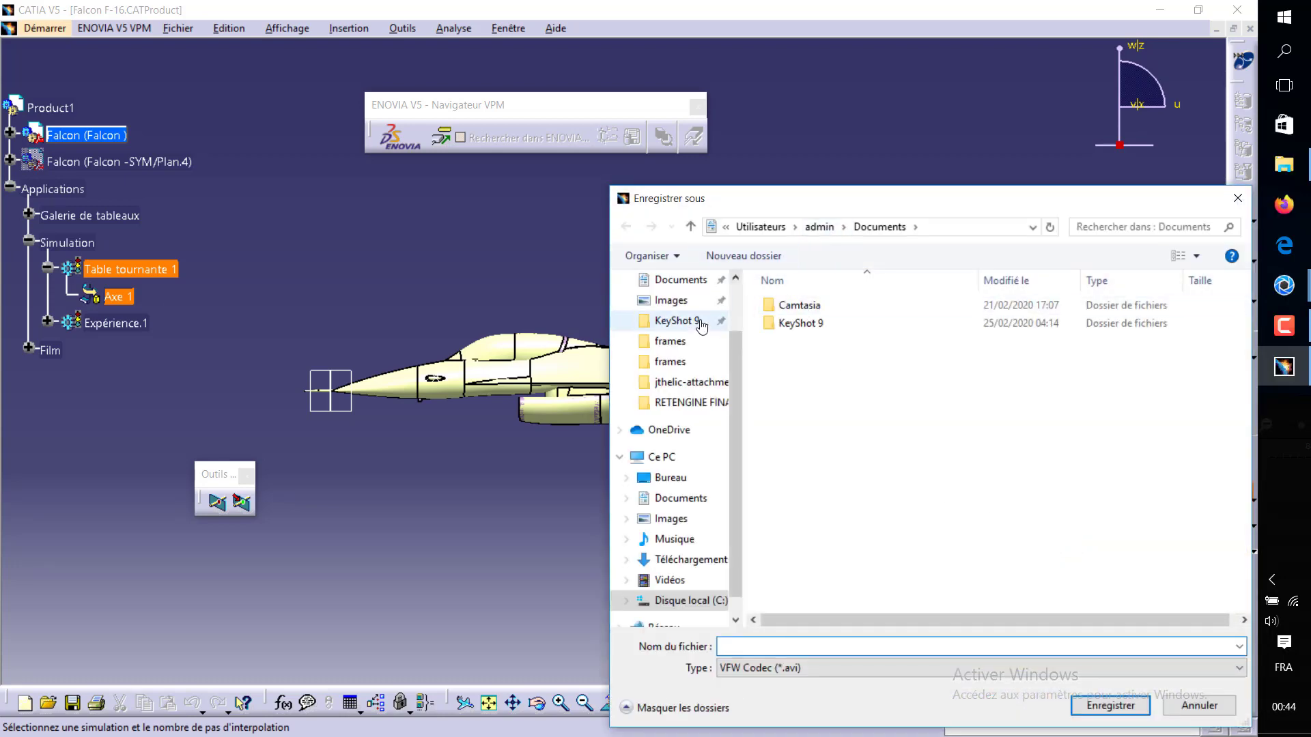
{"action": "scroll", "coordinate": [700, 329], "scroll_direction": "up", "scroll_amount": 1}
{"action": "scroll", "coordinate": [689, 539], "scroll_direction": "down", "scroll_amount": 1}
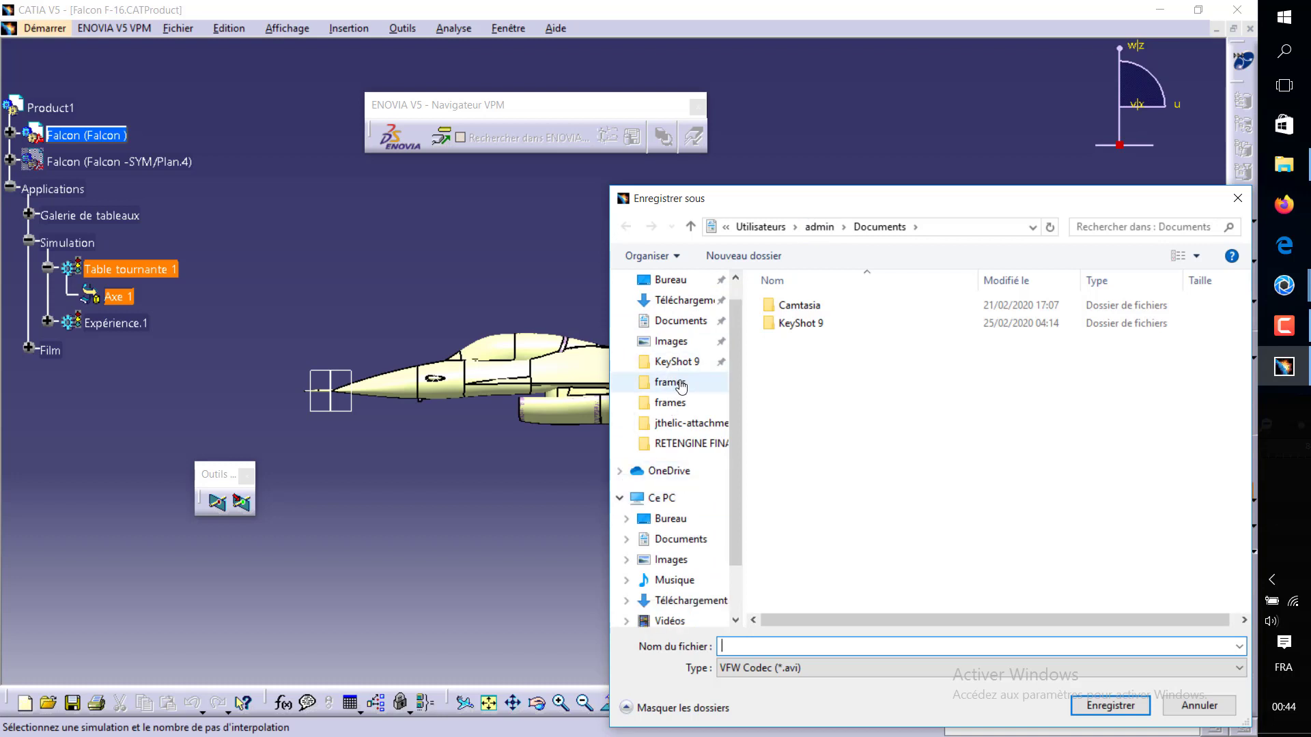
{"action": "left_click", "coordinate": [697, 445]}
{"action": "type", "text": "Table tournante F16"}
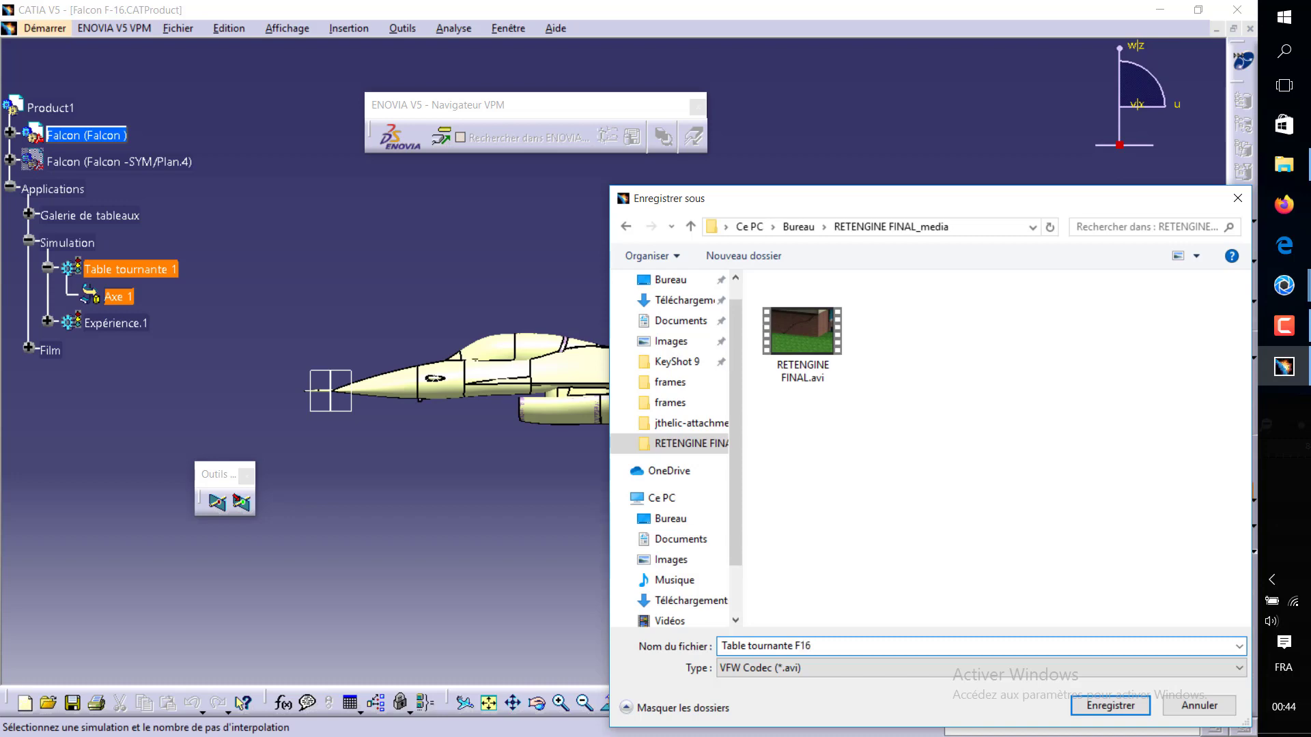
{"action": "key", "text": "Return"}
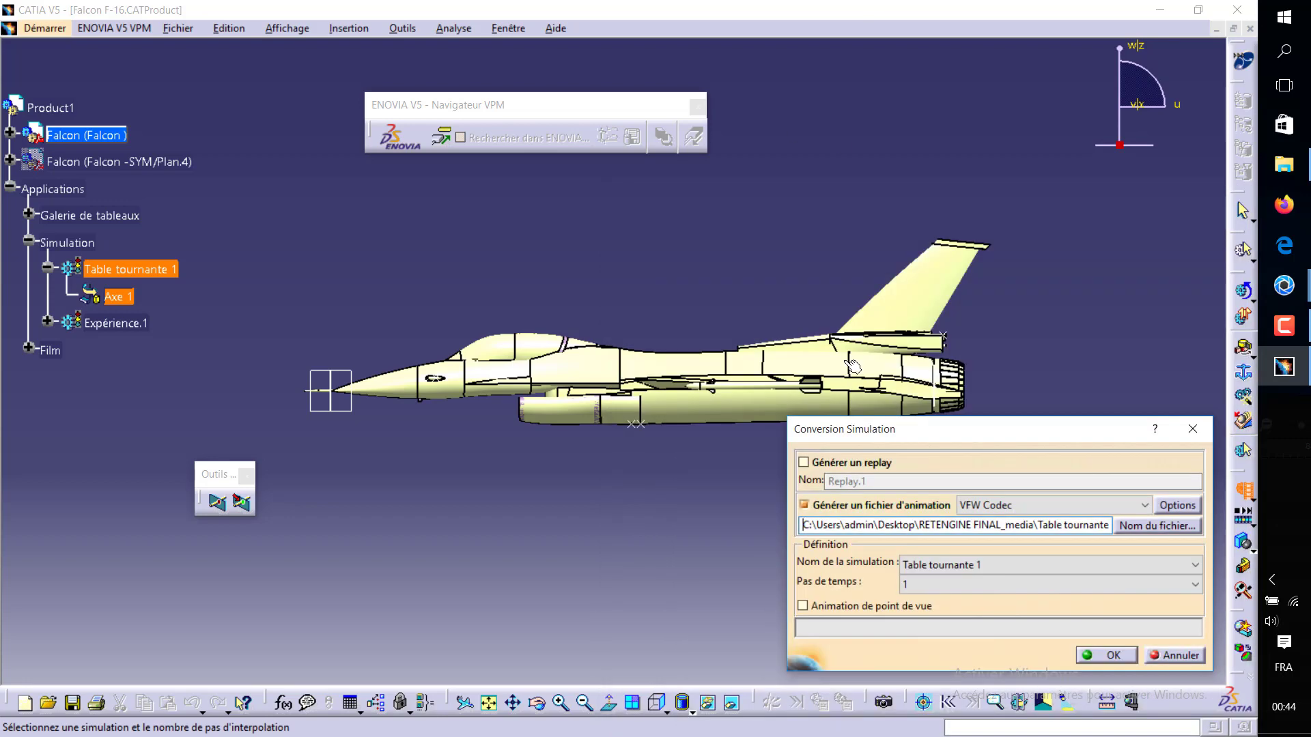
Step: Change the Conversion Simulation time step from 1 to 0.1
{"action": "left_click", "coordinate": [1164, 587]}
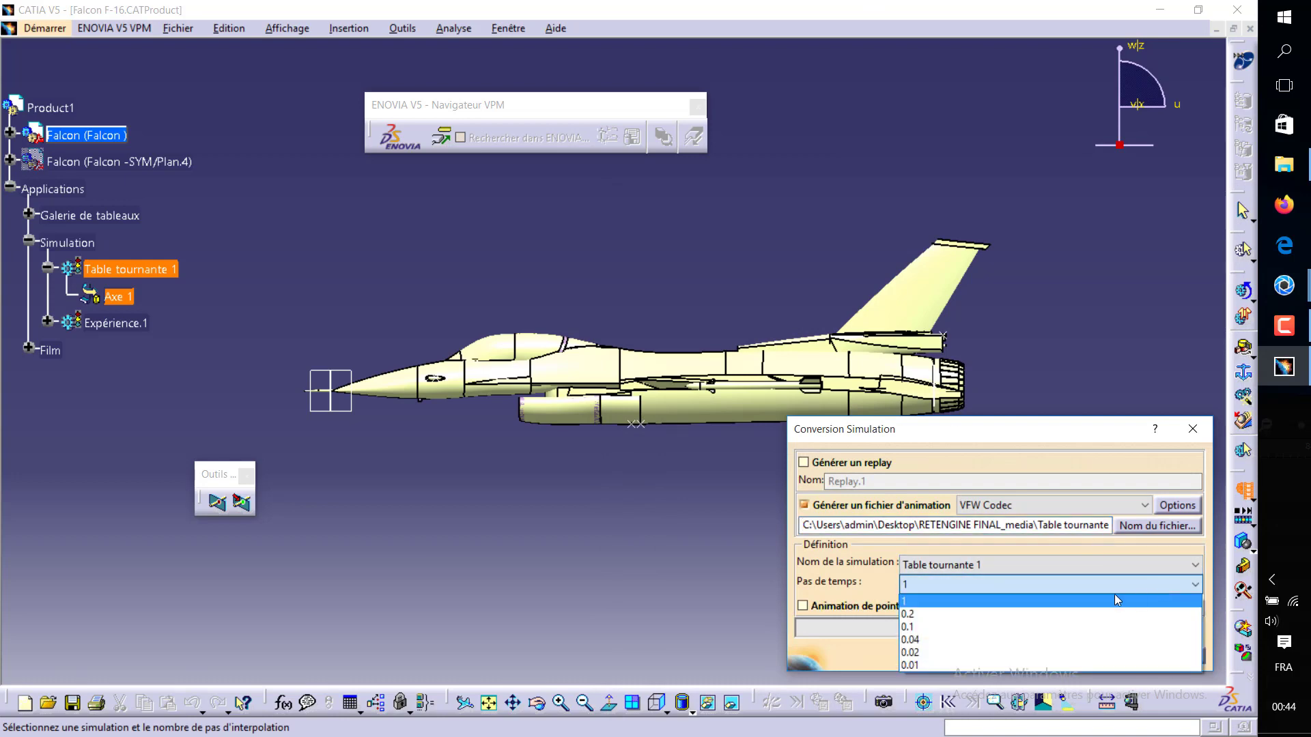
{"action": "left_click", "coordinate": [910, 627]}
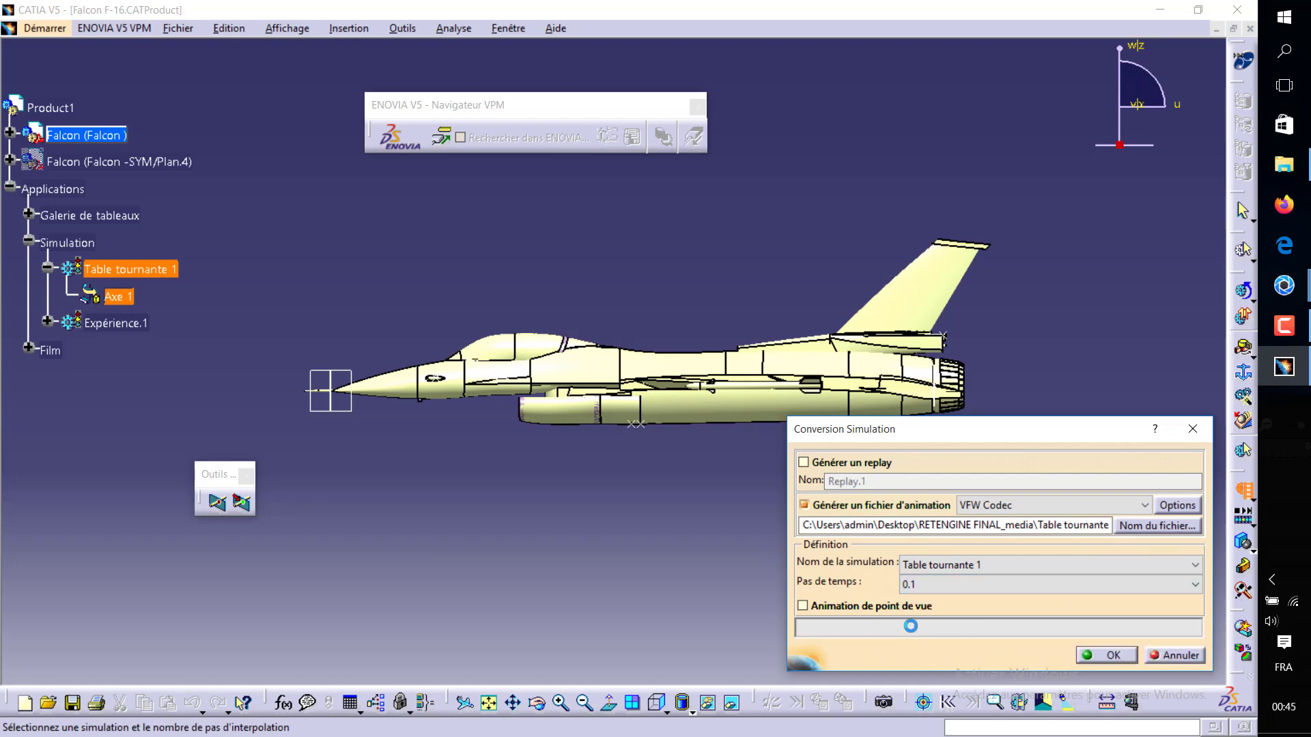
{"action": "left_click", "coordinate": [1002, 585]}
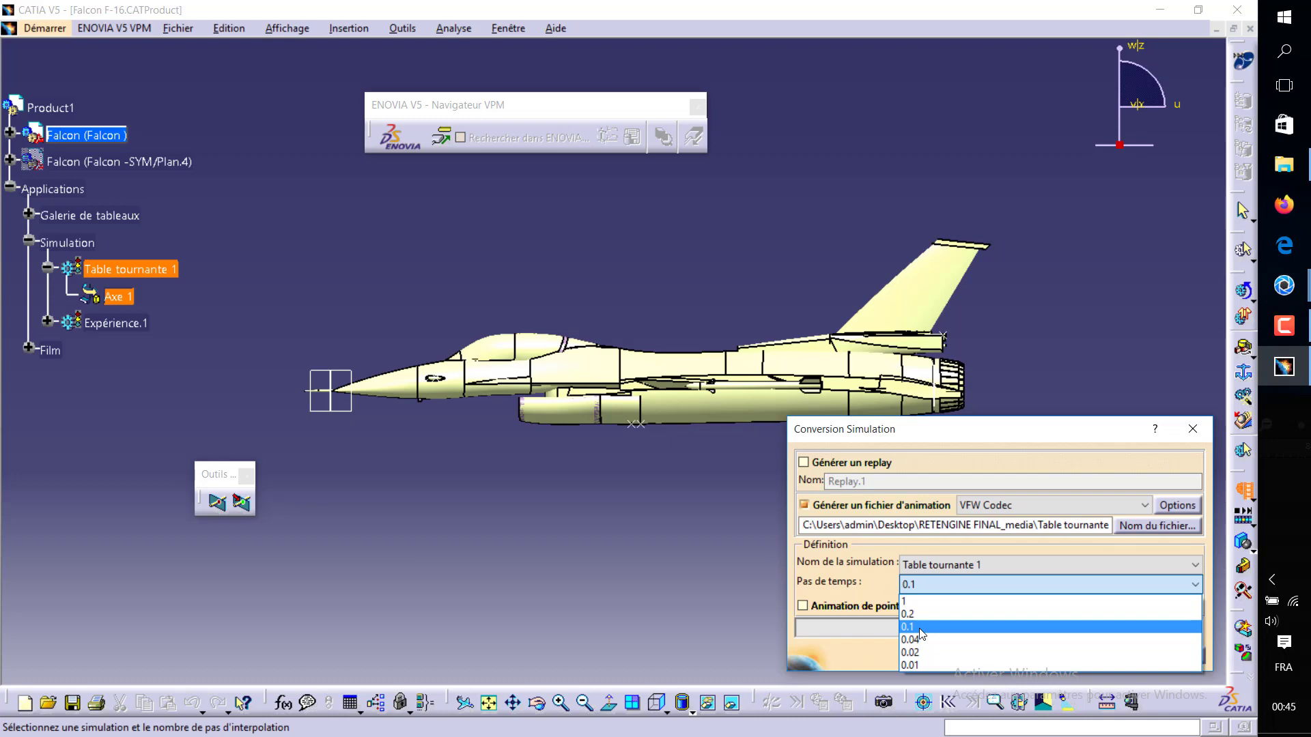
{"action": "left_click", "coordinate": [920, 627]}
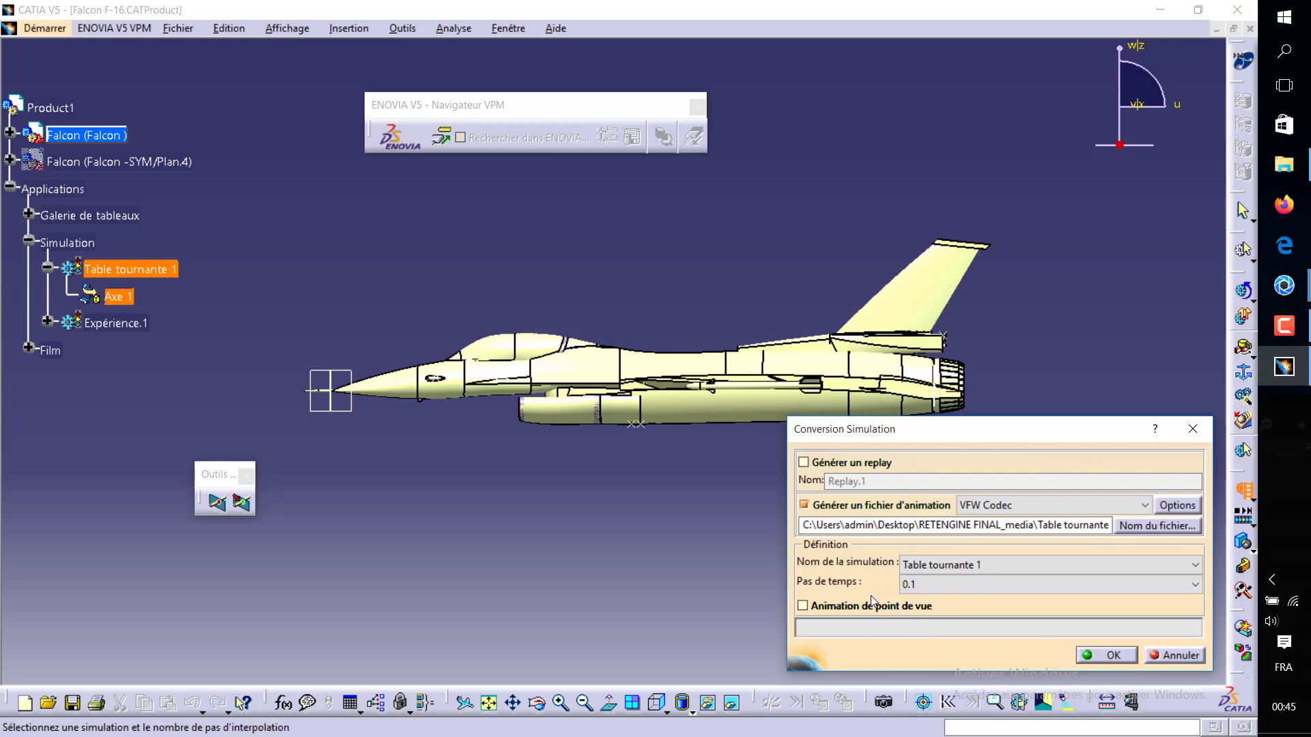
Step: Generate the Table tournante F16 film, then orbit the aircraft to a three-quarter view
{"action": "left_click", "coordinate": [1096, 658]}
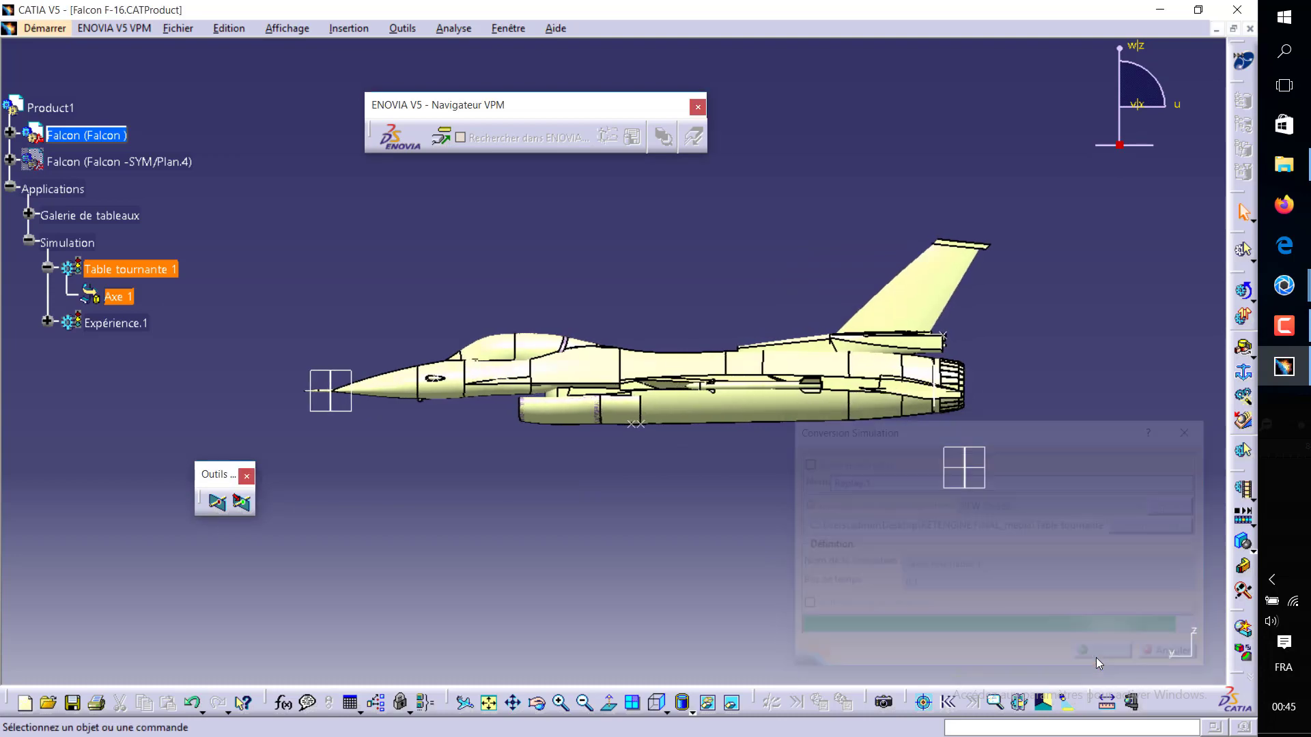
{"action": "mouse_move", "coordinate": [465, 387]}
{"action": "middle_mouse_down"}
{"action": "mouse_move", "coordinate": [683, 535]}
{"action": "mouse_move", "coordinate": [585, 351]}
{"action": "mouse_move", "coordinate": [625, 369]}
{"action": "mouse_move", "coordinate": [628, 423]}
{"action": "middle_mouse_up"}
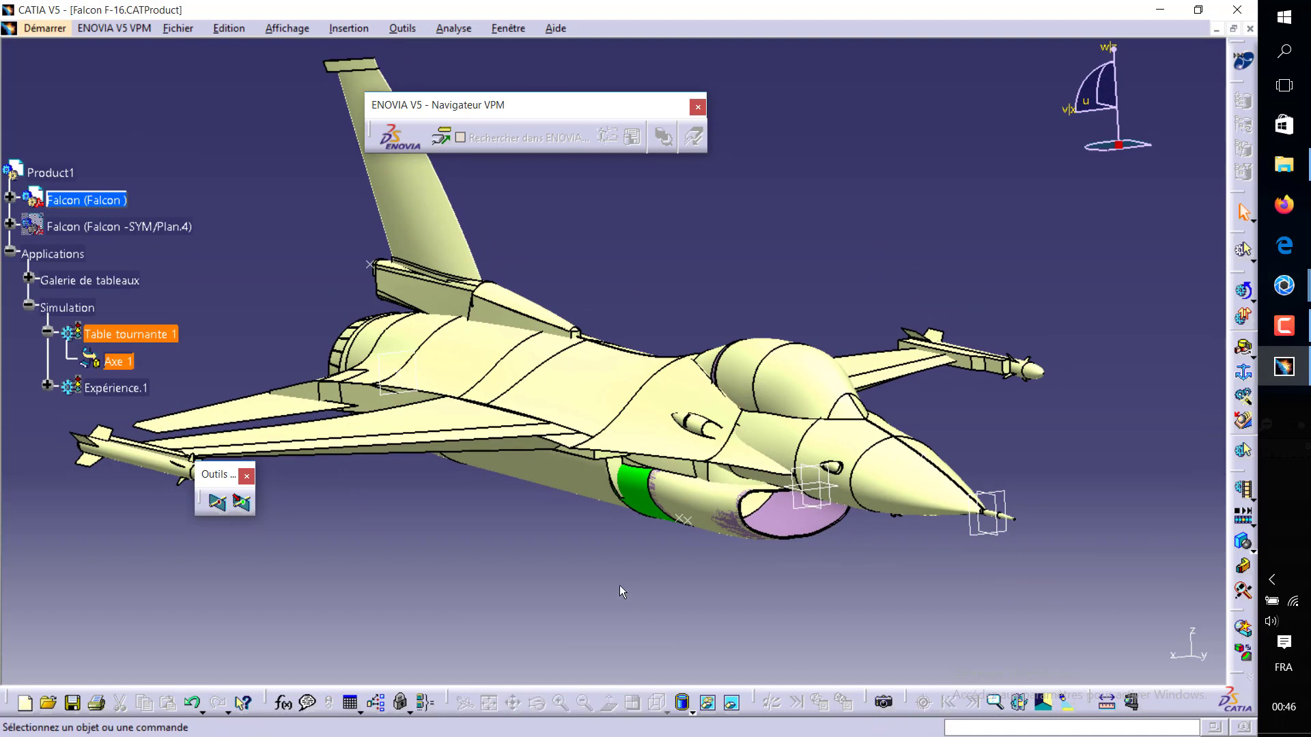
Step: Toggle the F-16 view between parallel and perspective projection, then zoom in on the aircraft
{"action": "double_click", "coordinate": [266, 19]}
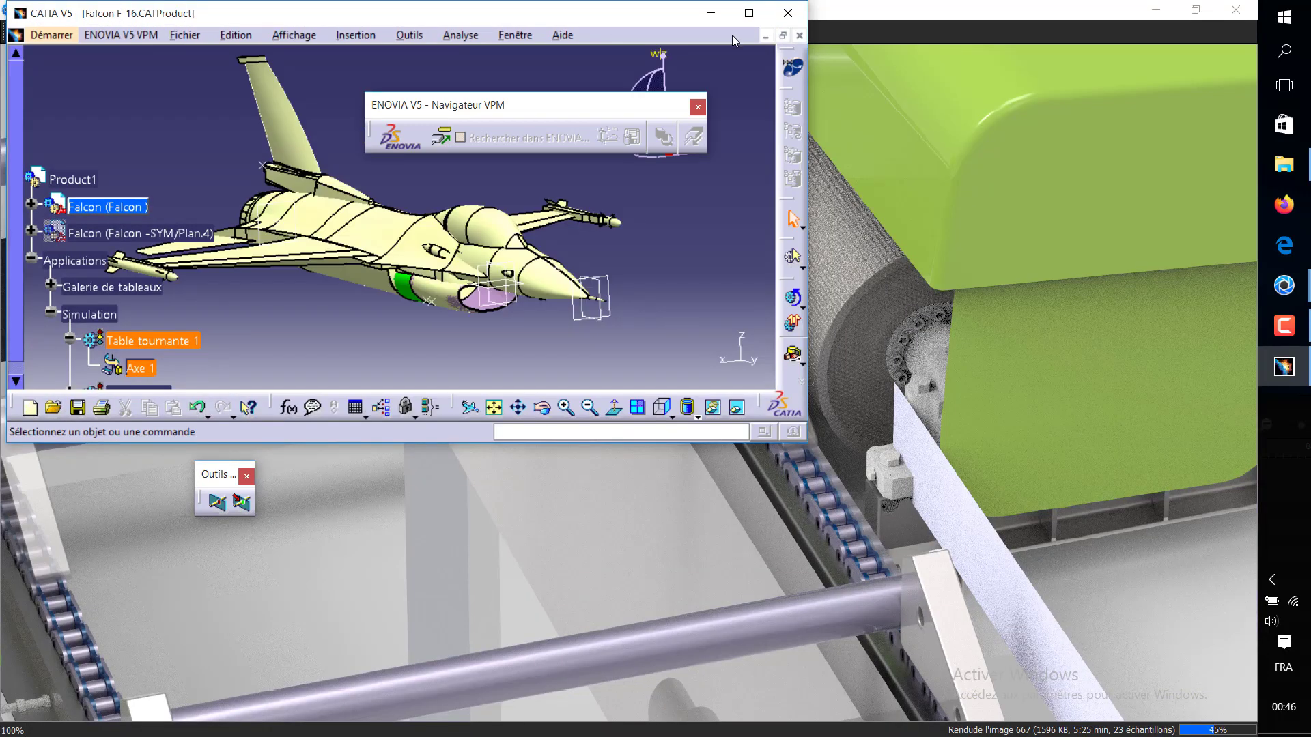
{"action": "left_click", "coordinate": [749, 12]}
{"action": "left_click", "coordinate": [289, 29]}
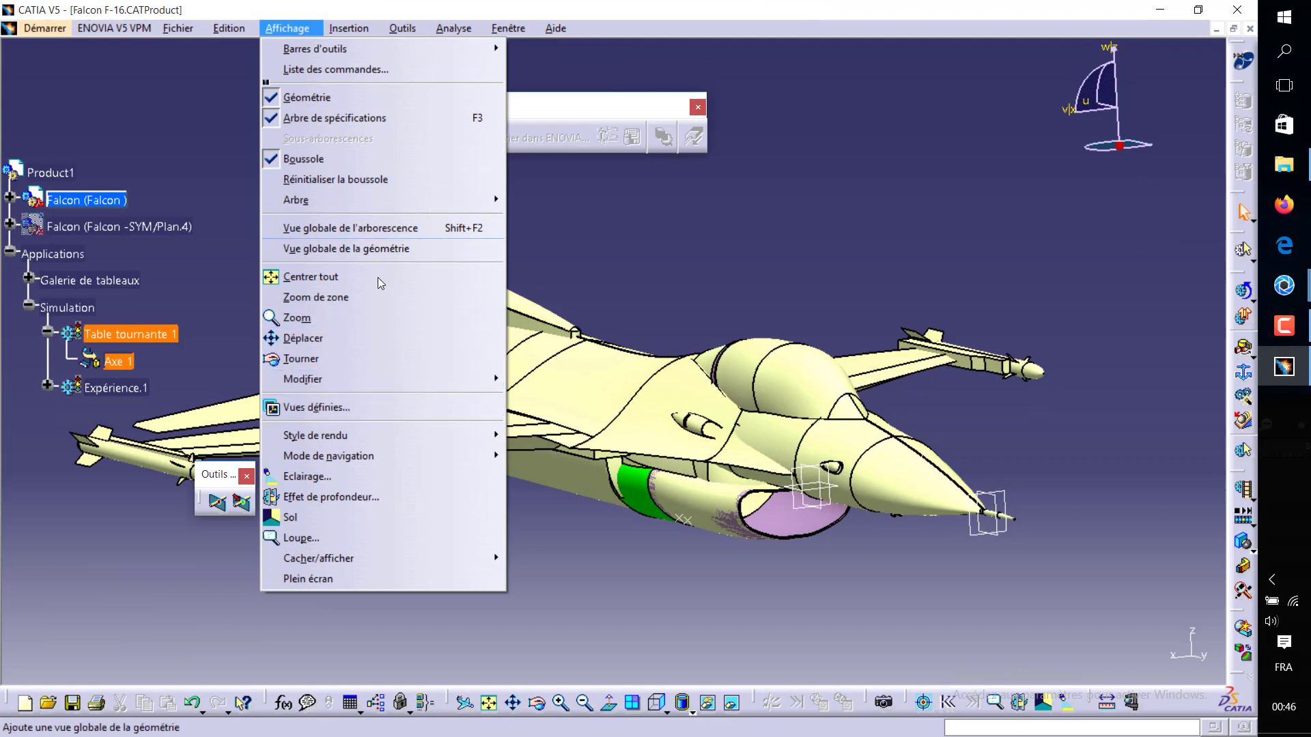
{"action": "mouse_move", "coordinate": [315, 436]}
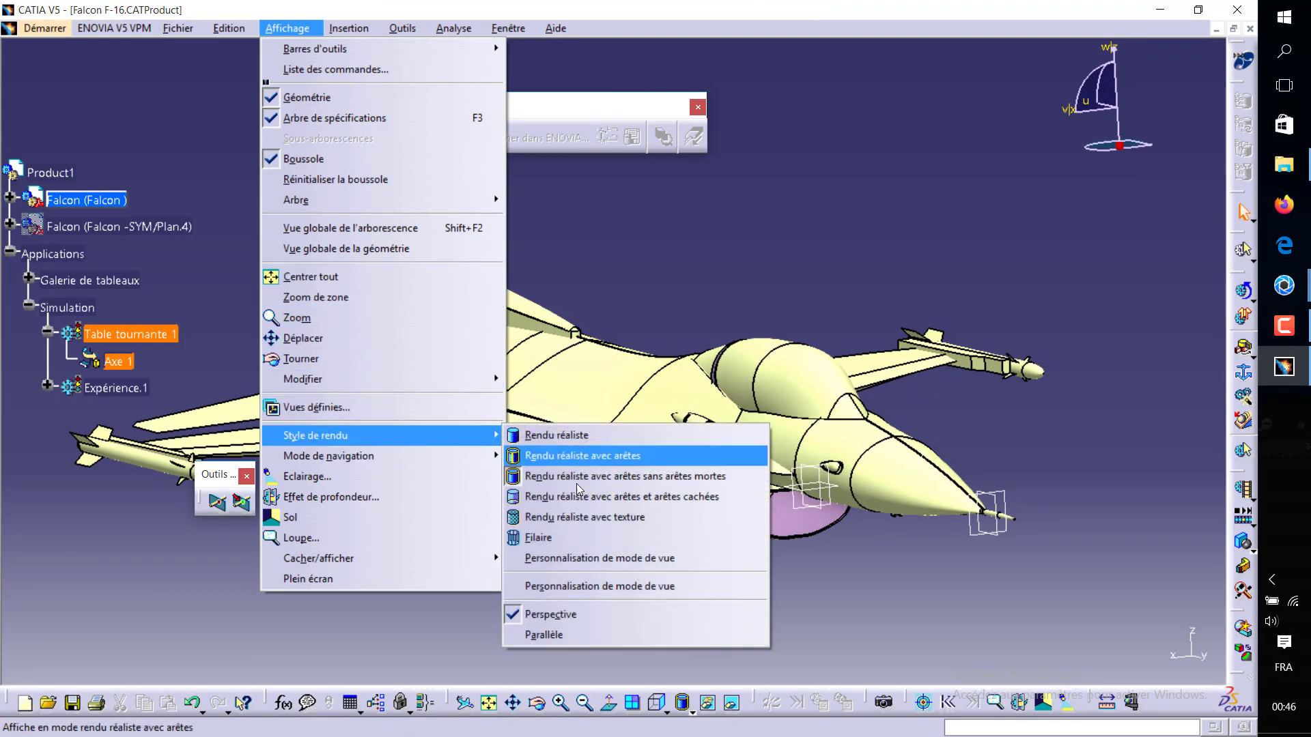
{"action": "left_click", "coordinate": [569, 636]}
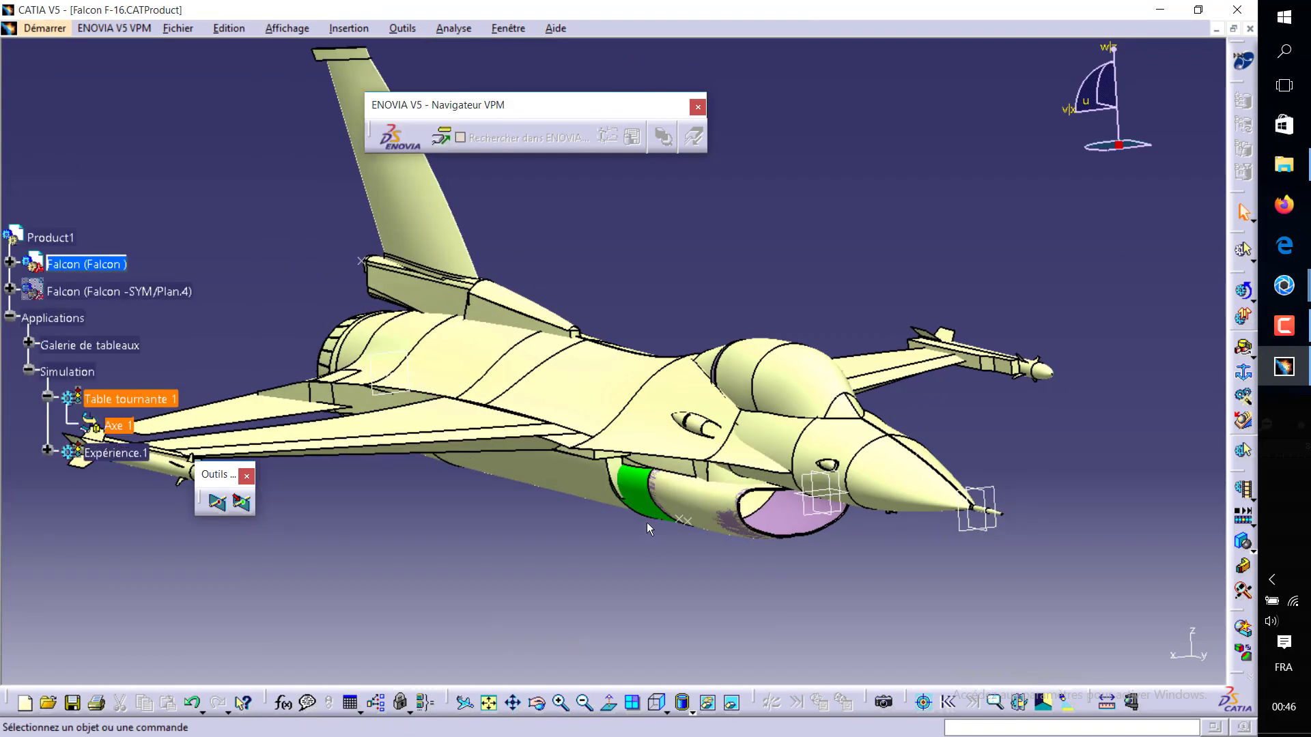
{"action": "left_click", "coordinate": [289, 29]}
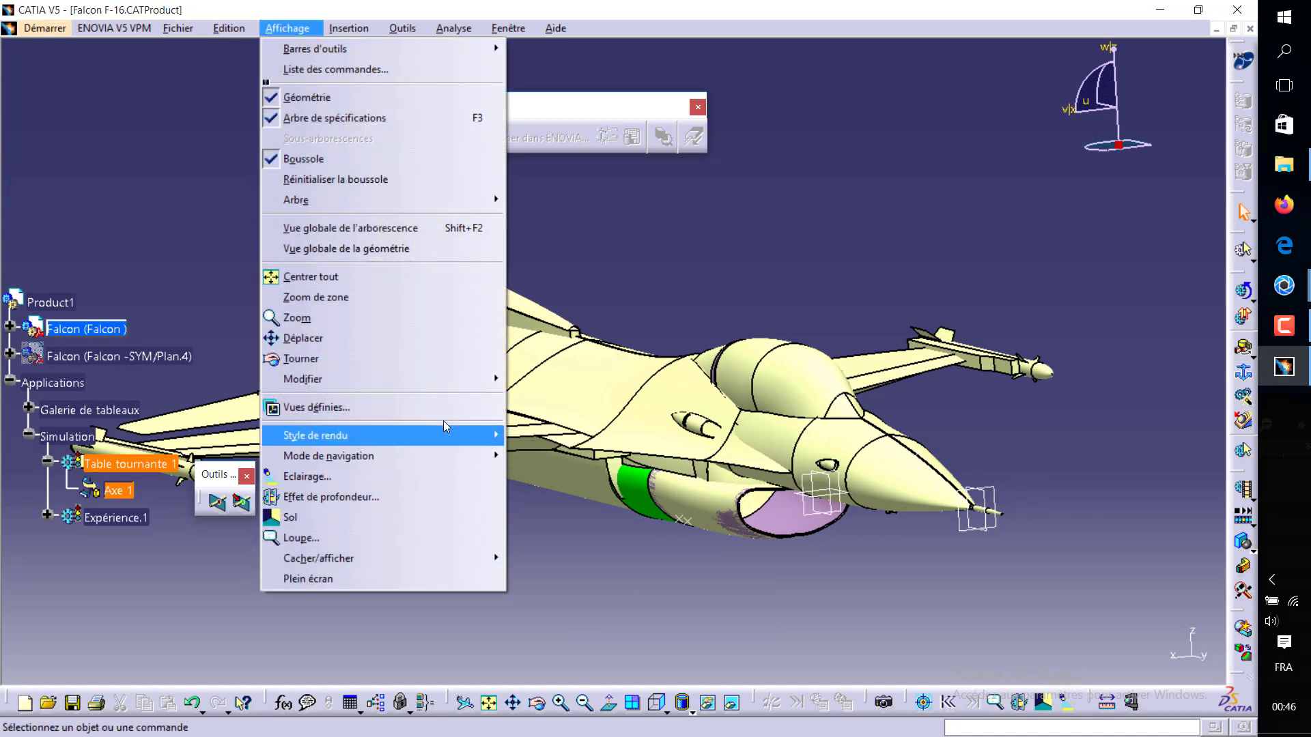
{"action": "mouse_move", "coordinate": [315, 435]}
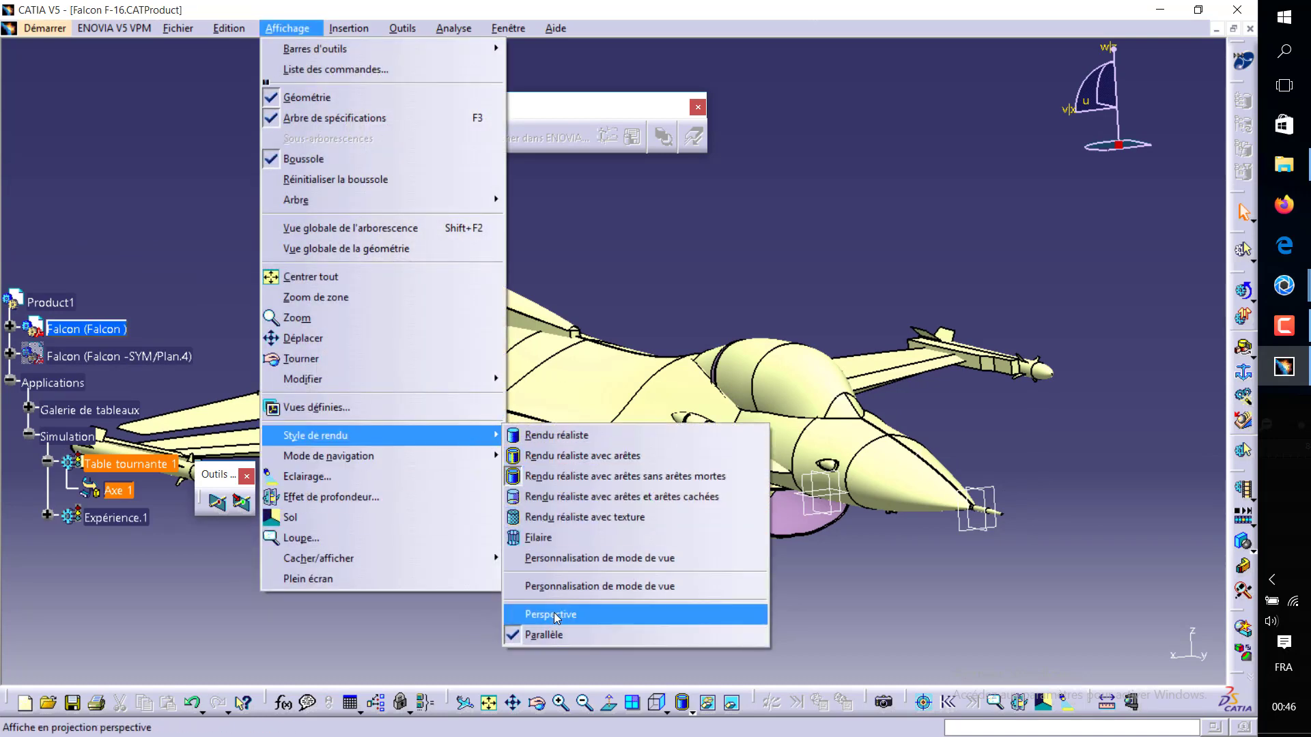
{"action": "left_click", "coordinate": [550, 614]}
{"action": "mouse_move", "coordinate": [588, 615]}
{"action": "middle_mouse_down"}
{"action": "mouse_move", "coordinate": [590, 430]}
{"action": "mouse_move", "coordinate": [589, 546]}
{"action": "middle_mouse_up"}
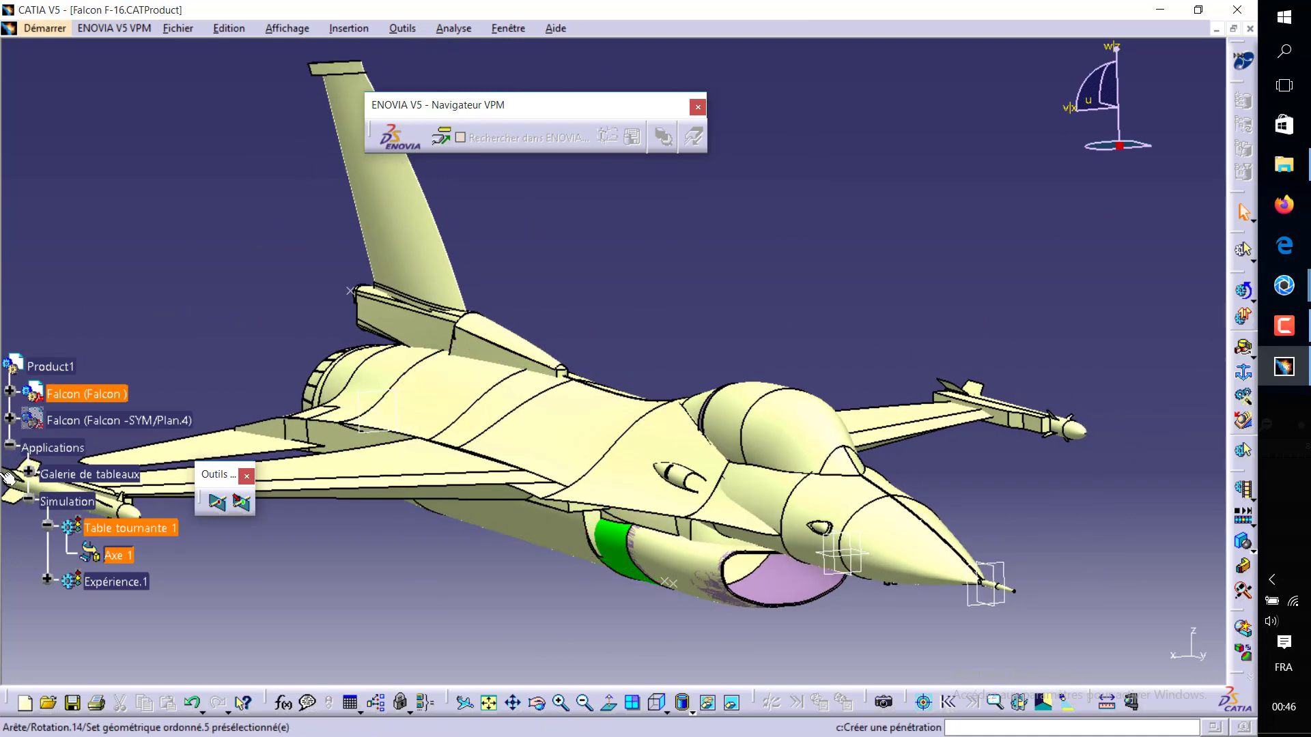
{"action": "scroll", "coordinate": [12, 478], "scroll_direction": "down", "scroll_amount": 3}
{"action": "scroll", "coordinate": [13, 478], "scroll_direction": "down", "scroll_amount": 3}
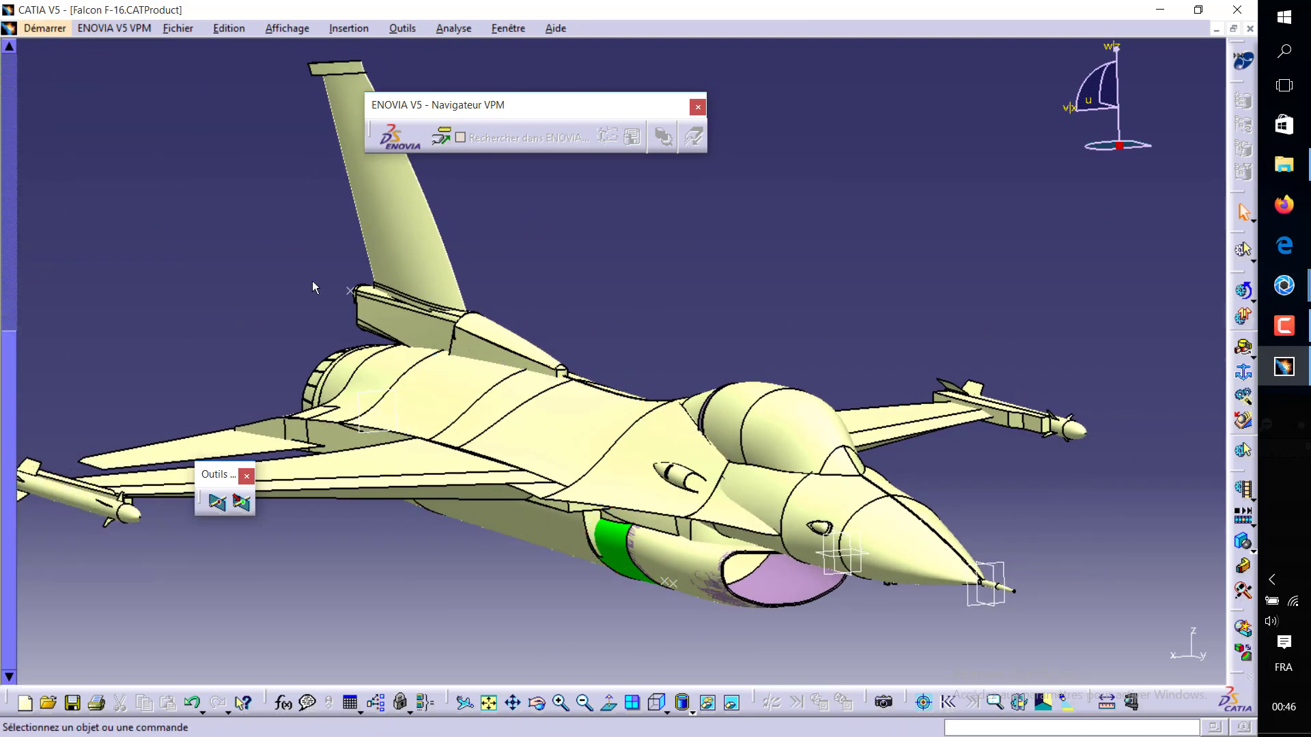
Step: Close the ENOVIA navigator and the floating tools panel, then rotate the F-16 to a closer three-quarter front view
{"action": "mouse_move", "coordinate": [580, 106]}
{"action": "left_mouse_down"}
{"action": "mouse_move", "coordinate": [986, 35]}
{"action": "mouse_move", "coordinate": [942, 63]}
{"action": "left_mouse_up"}
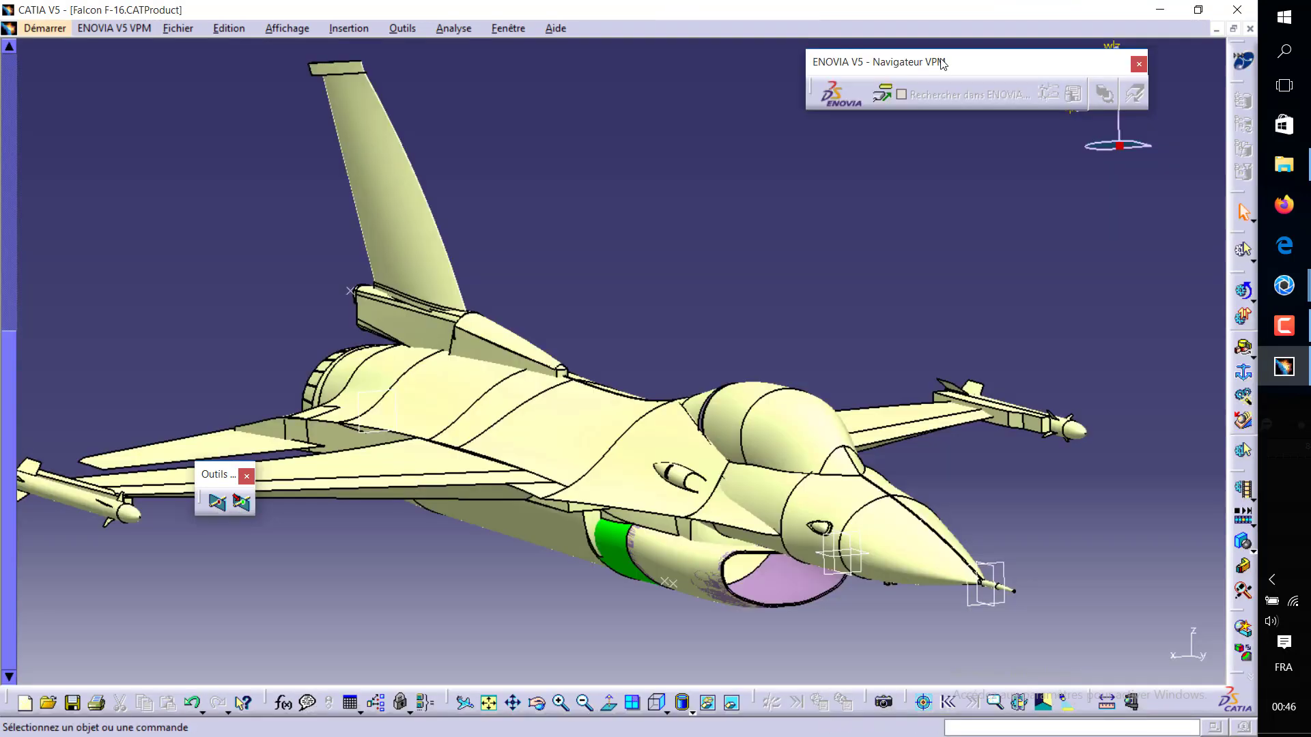
{"action": "left_click", "coordinate": [1138, 65]}
{"action": "middle_click_drag", "start_coordinate": [714, 212], "coordinate": [412, 373]}
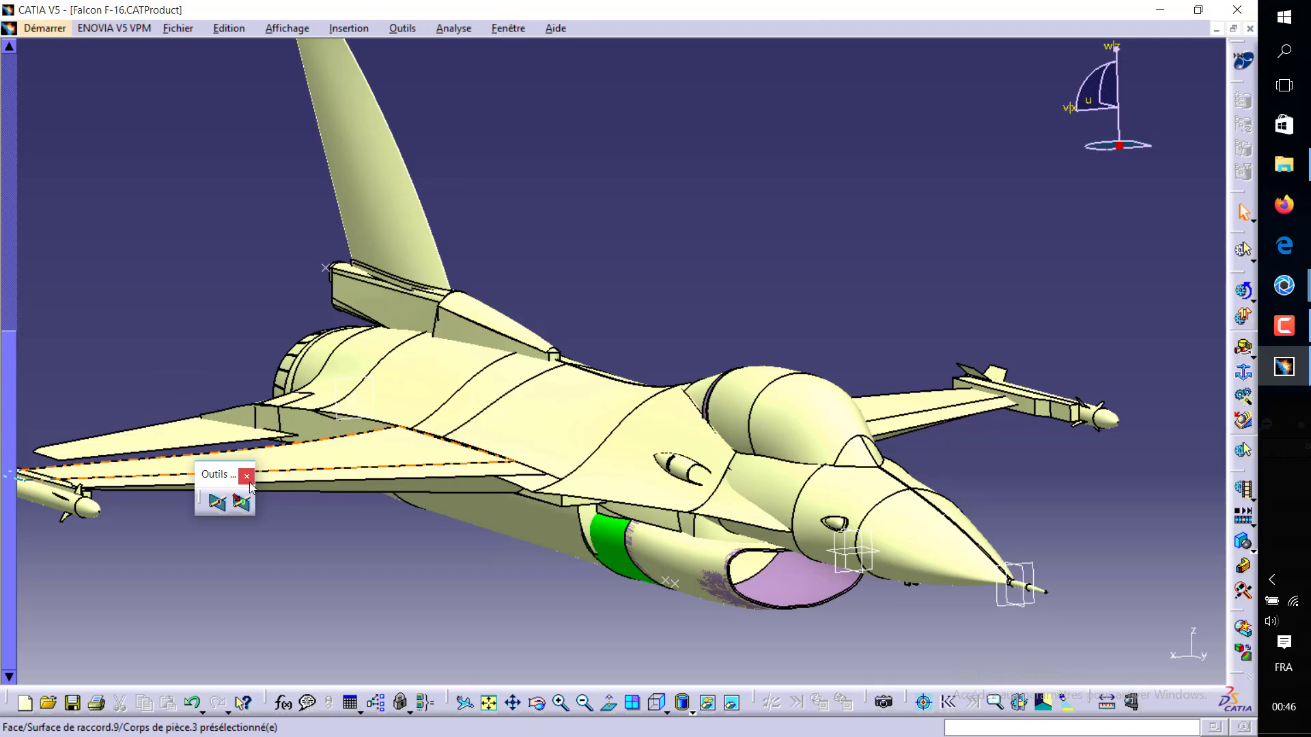
{"action": "left_click", "coordinate": [247, 476]}
{"action": "middle_click", "coordinate": [689, 482]}
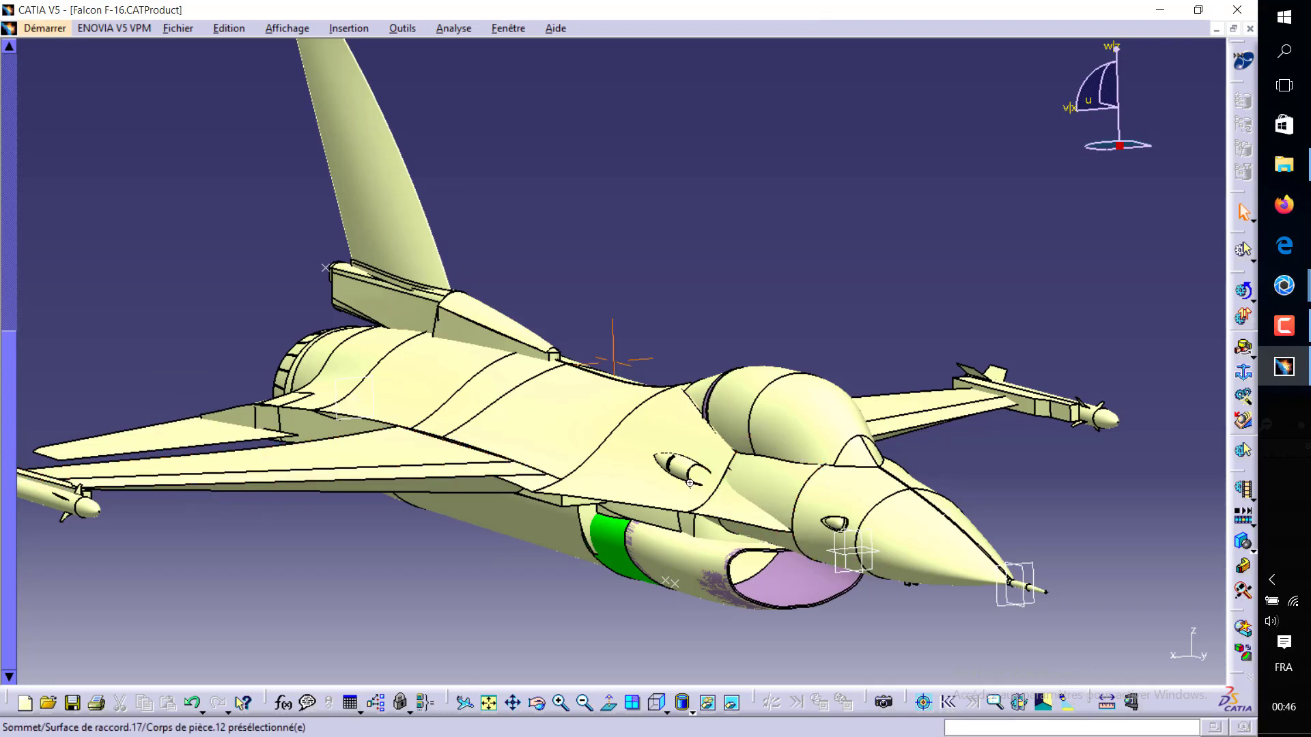
{"action": "mouse_move", "coordinate": [690, 483]}
{"action": "middle_mouse_down"}
{"action": "mouse_move", "coordinate": [765, 542]}
{"action": "mouse_move", "coordinate": [1075, 623]}
{"action": "middle_mouse_up"}
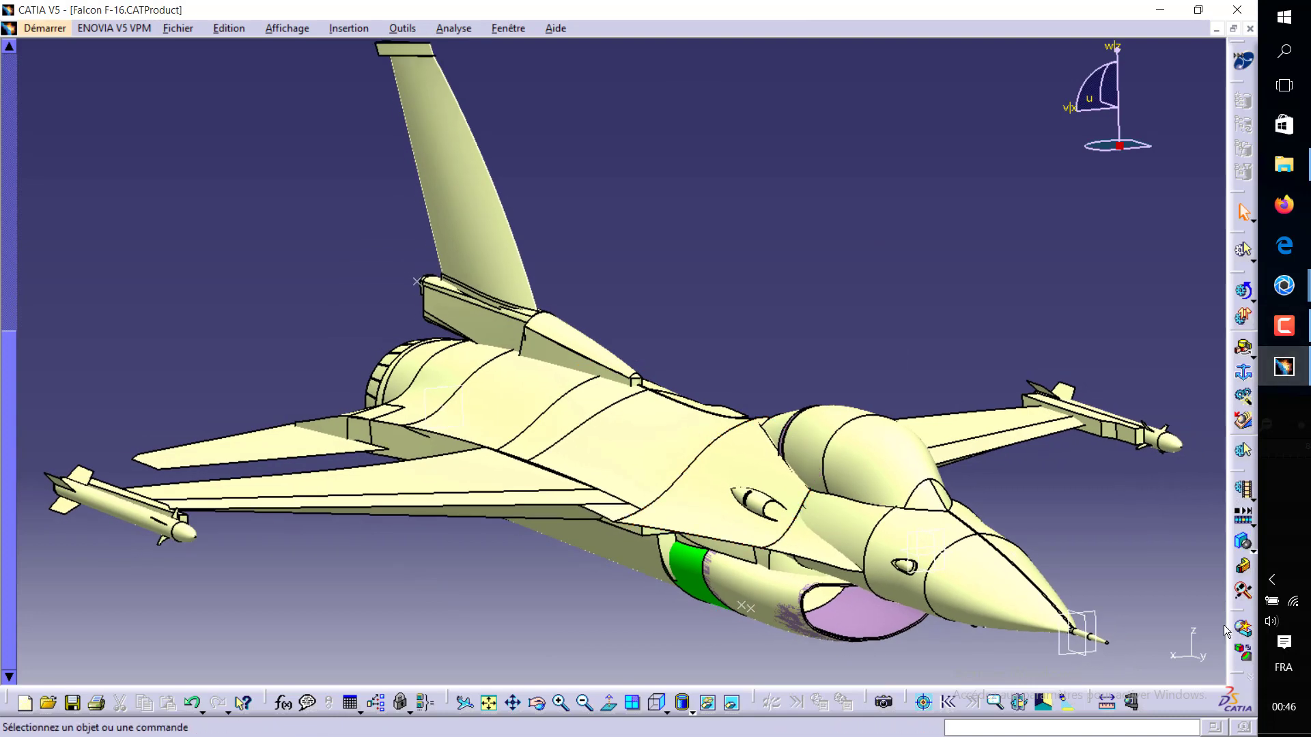
Step: In Simulation to Video, name the film F16 t.t in RETENGINE FINAL_media and set Pas de temps to 0.1
{"action": "left_click", "coordinate": [1243, 489]}
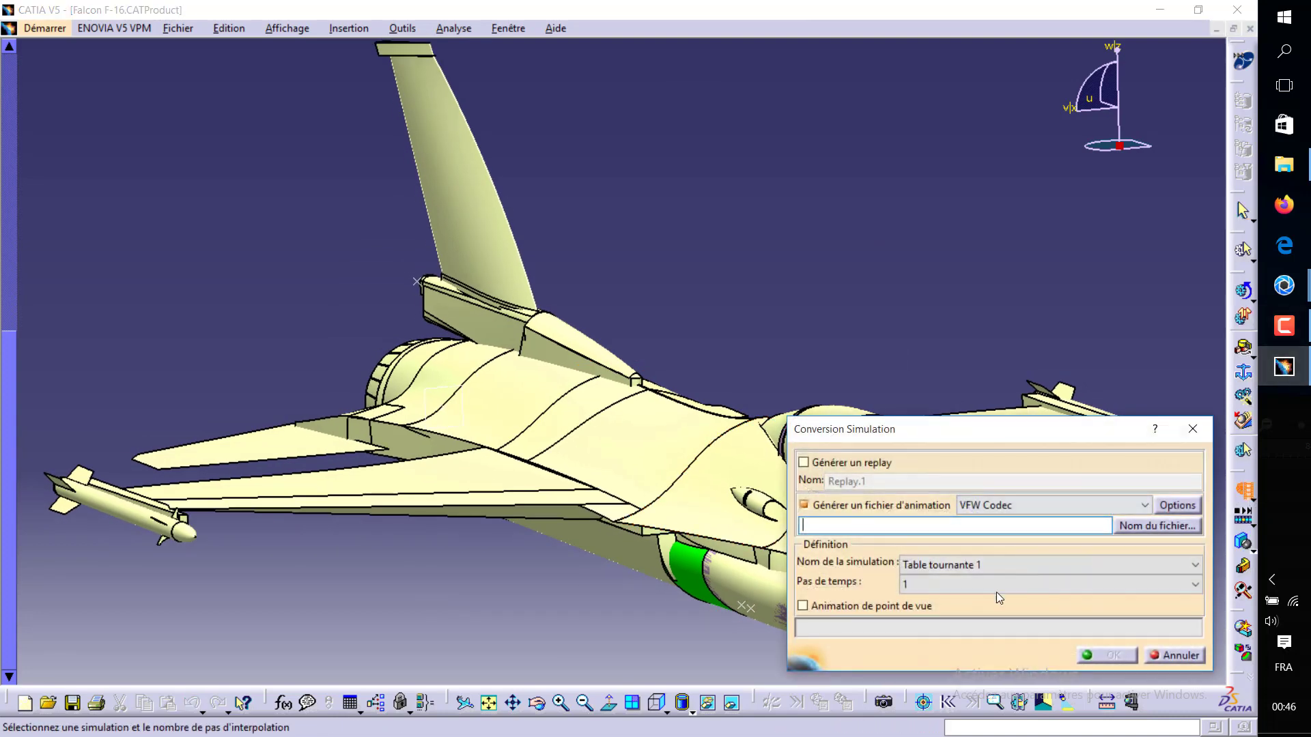
{"action": "left_click", "coordinate": [1170, 530]}
{"action": "type", "text": "F16 t."}
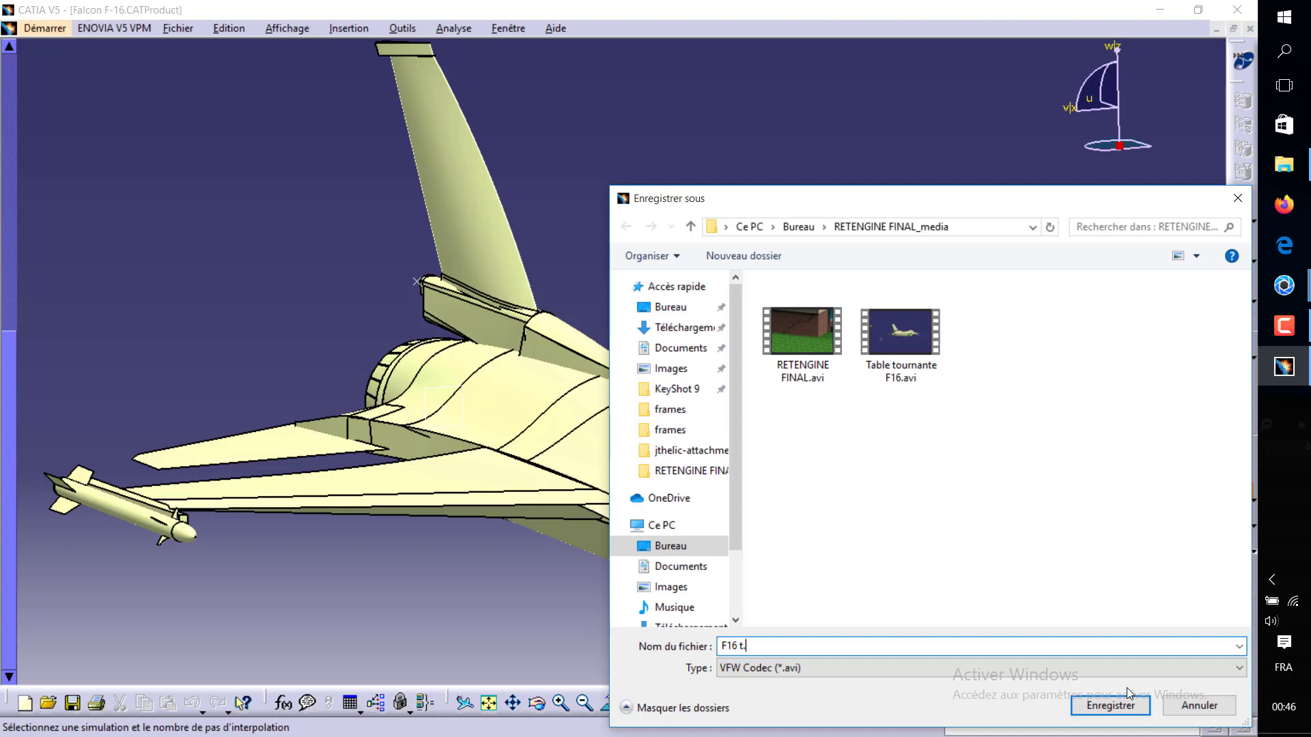
{"action": "type", "text": "t"}
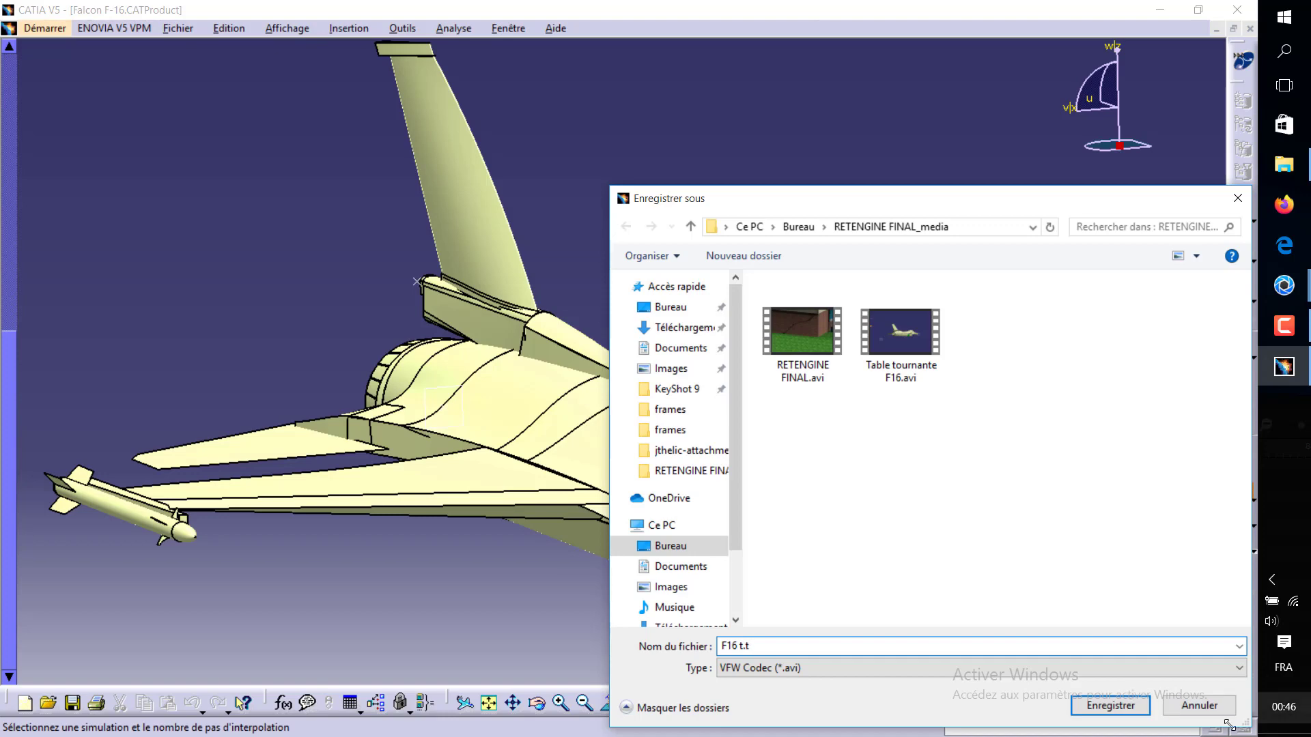
{"action": "left_click", "coordinate": [1123, 706]}
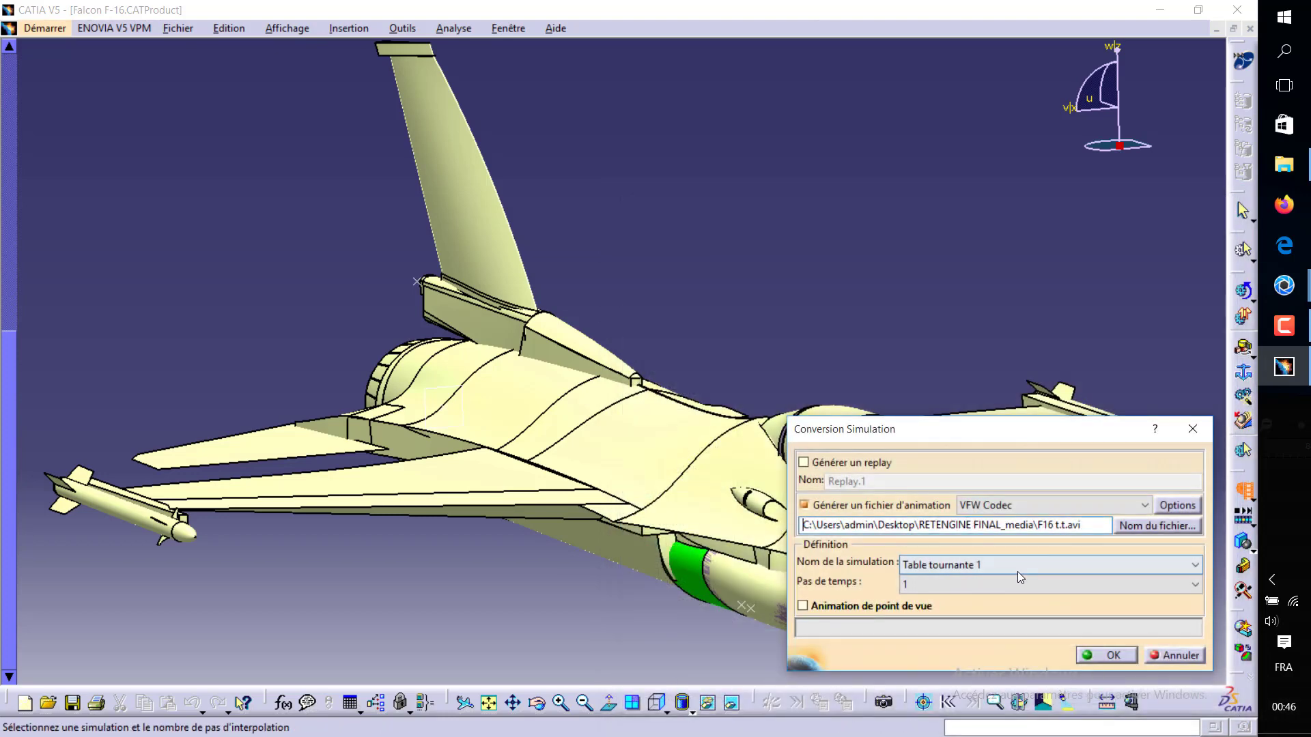
{"action": "left_click", "coordinate": [1021, 585]}
{"action": "left_click", "coordinate": [909, 626]}
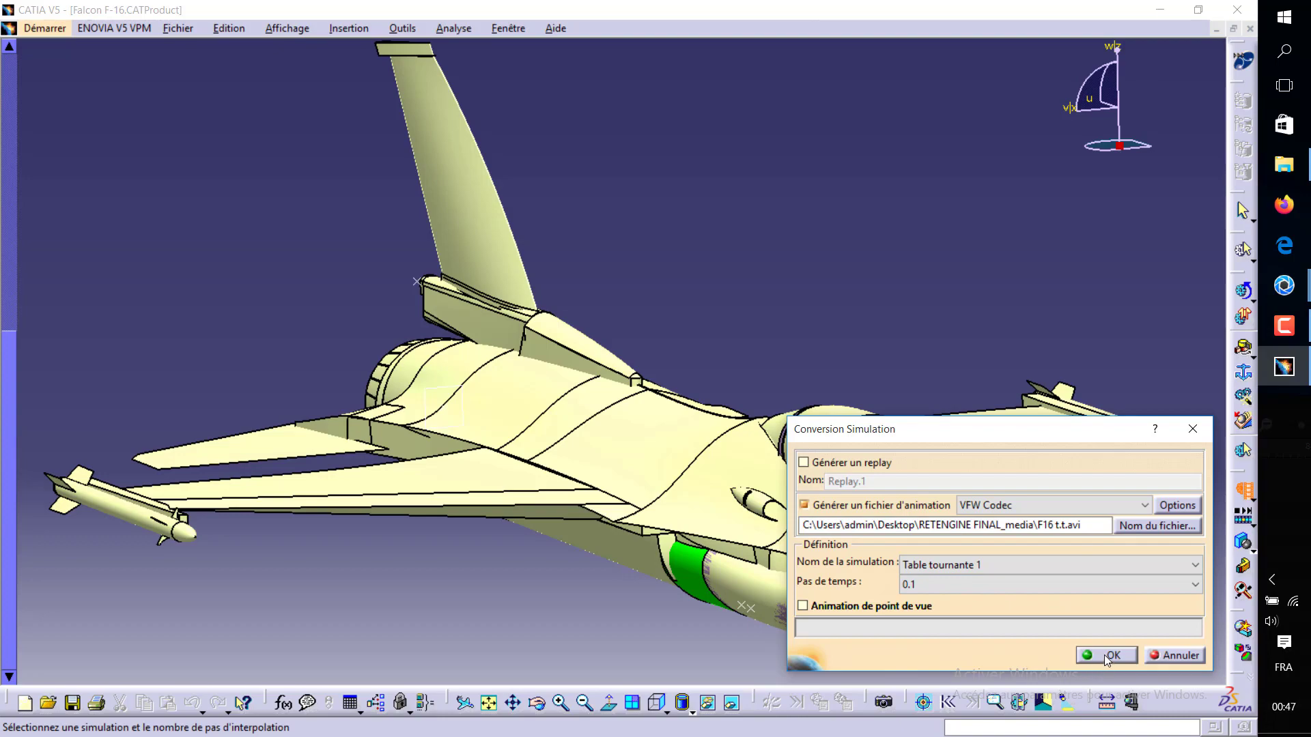
Step: Confirm the Conversion Simulation dialog to render the F16 t.t.avi turntable film
{"action": "left_click", "coordinate": [1107, 657]}
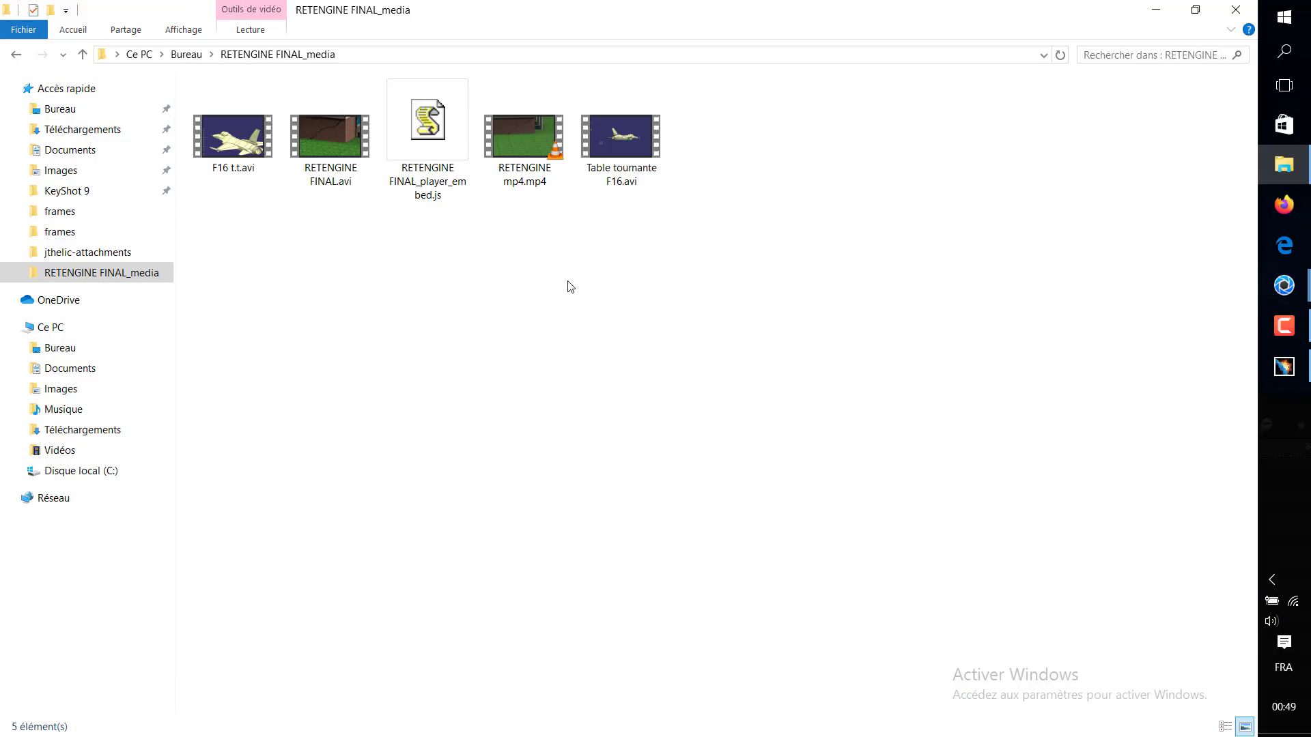
{"action": "double_click", "coordinate": [228, 176]}
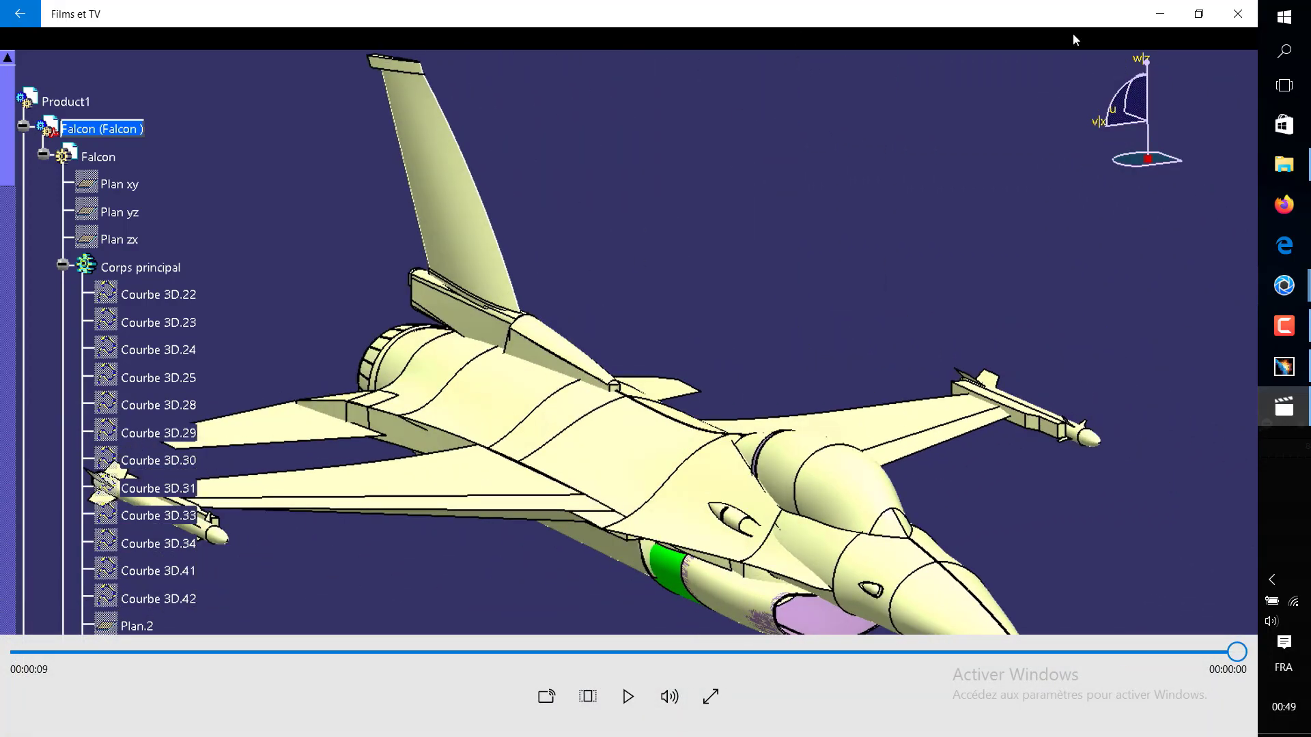
{"action": "left_click", "coordinate": [1237, 13]}
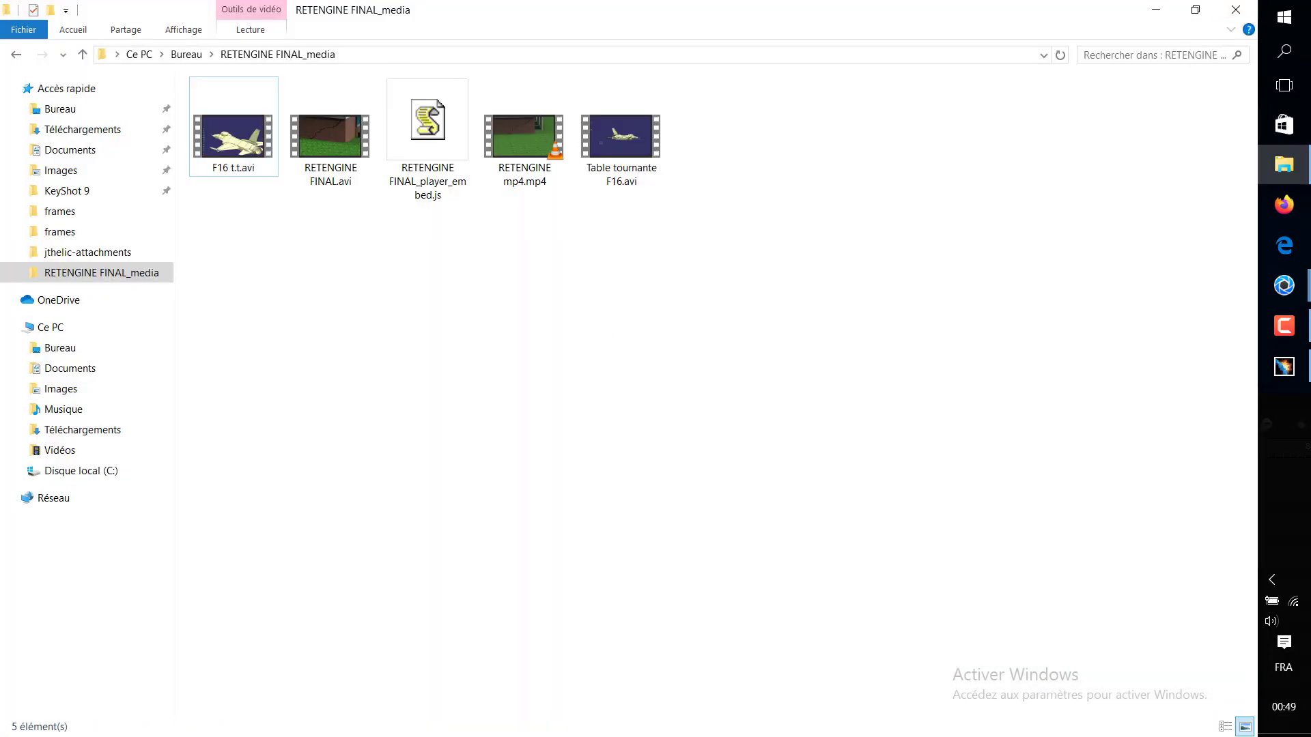
Step: Bring File Explorer forward and go back three folders to CAD projects › F-16 Falcon, clearing the selection
{"action": "left_click", "coordinate": [1284, 327]}
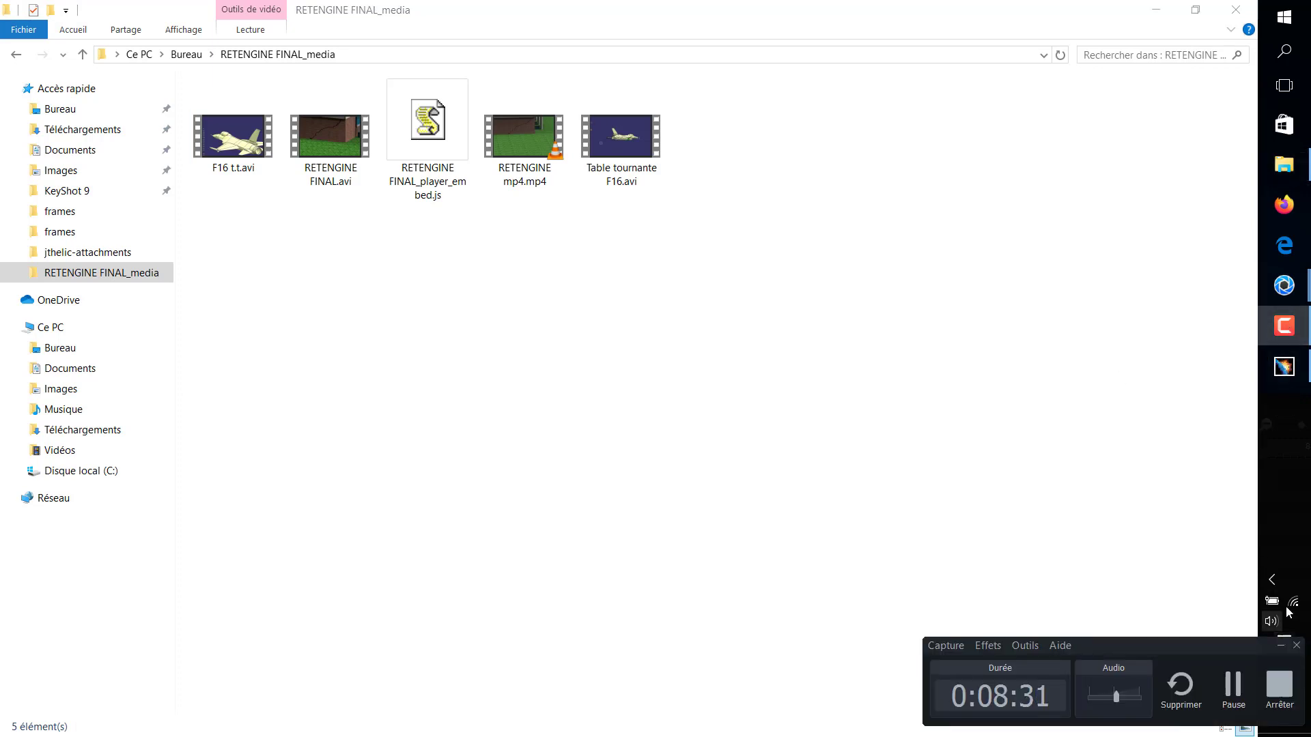
{"action": "left_click", "coordinate": [983, 469]}
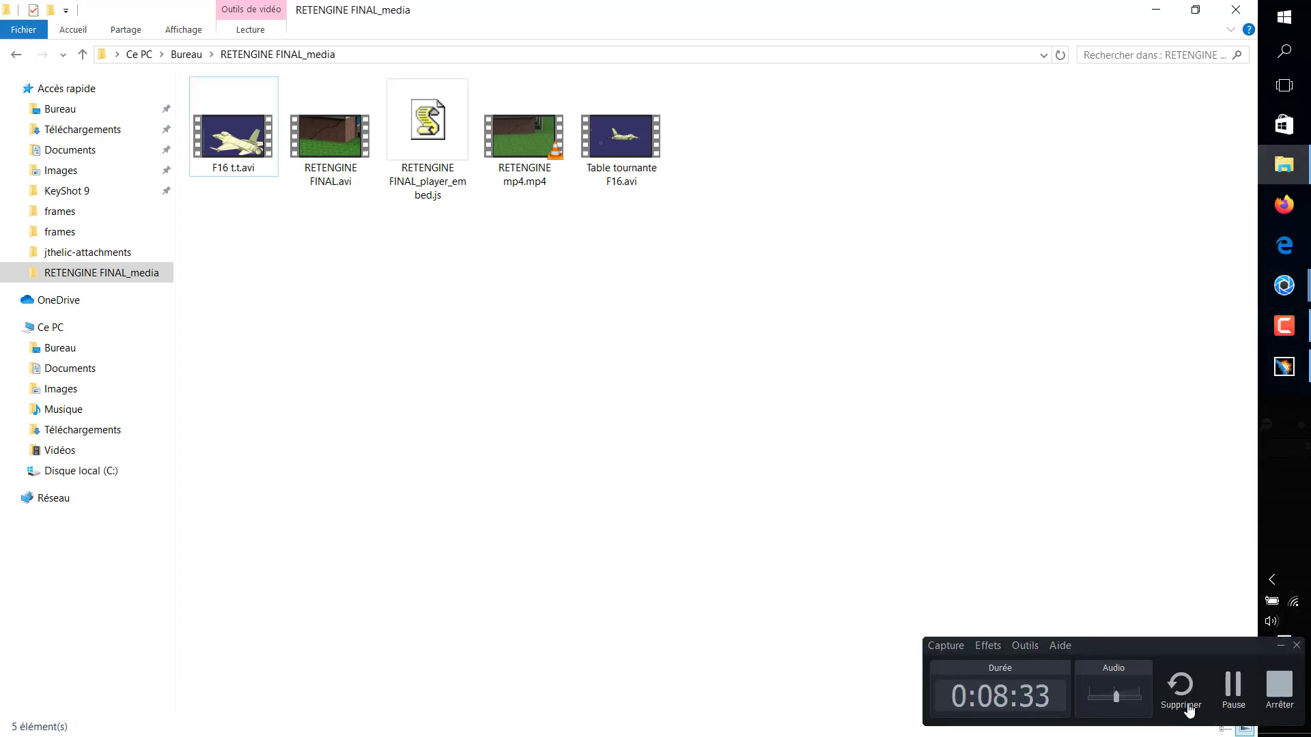
{"action": "left_click", "coordinate": [17, 55]}
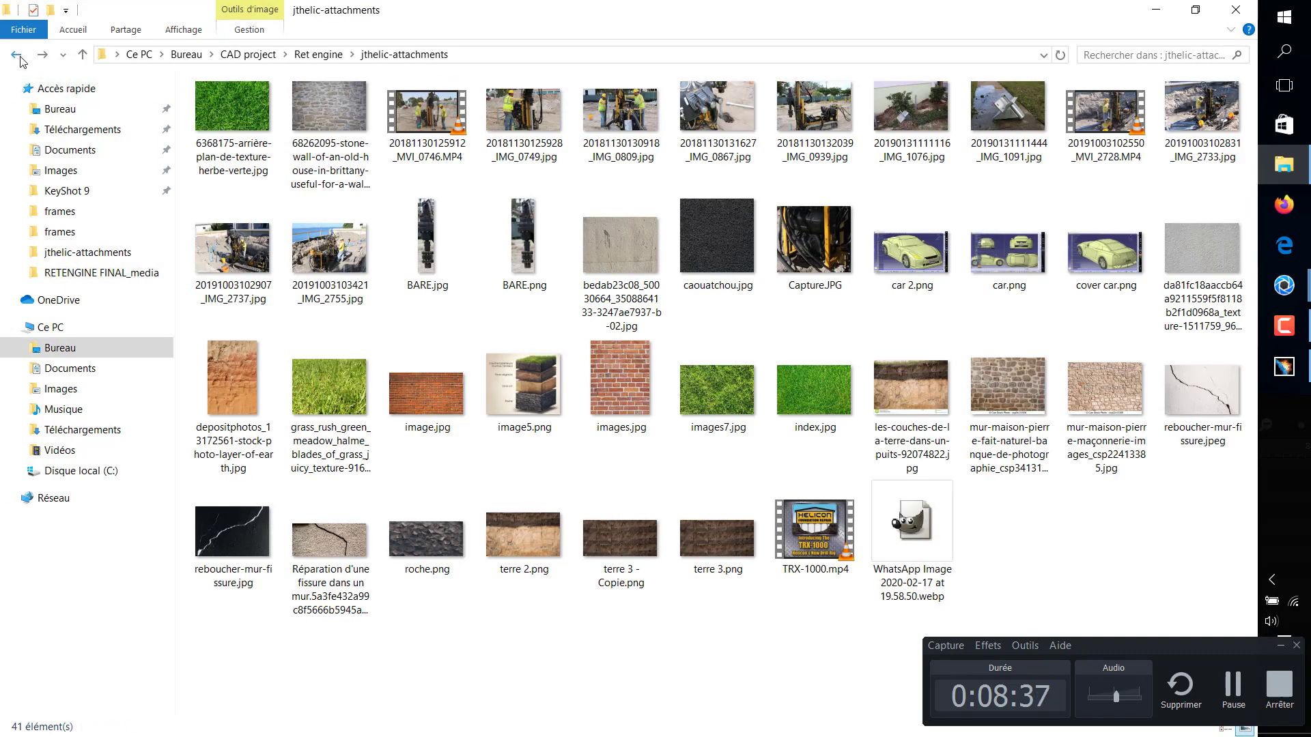
{"action": "left_click", "coordinate": [20, 59]}
{"action": "left_click", "coordinate": [20, 58]}
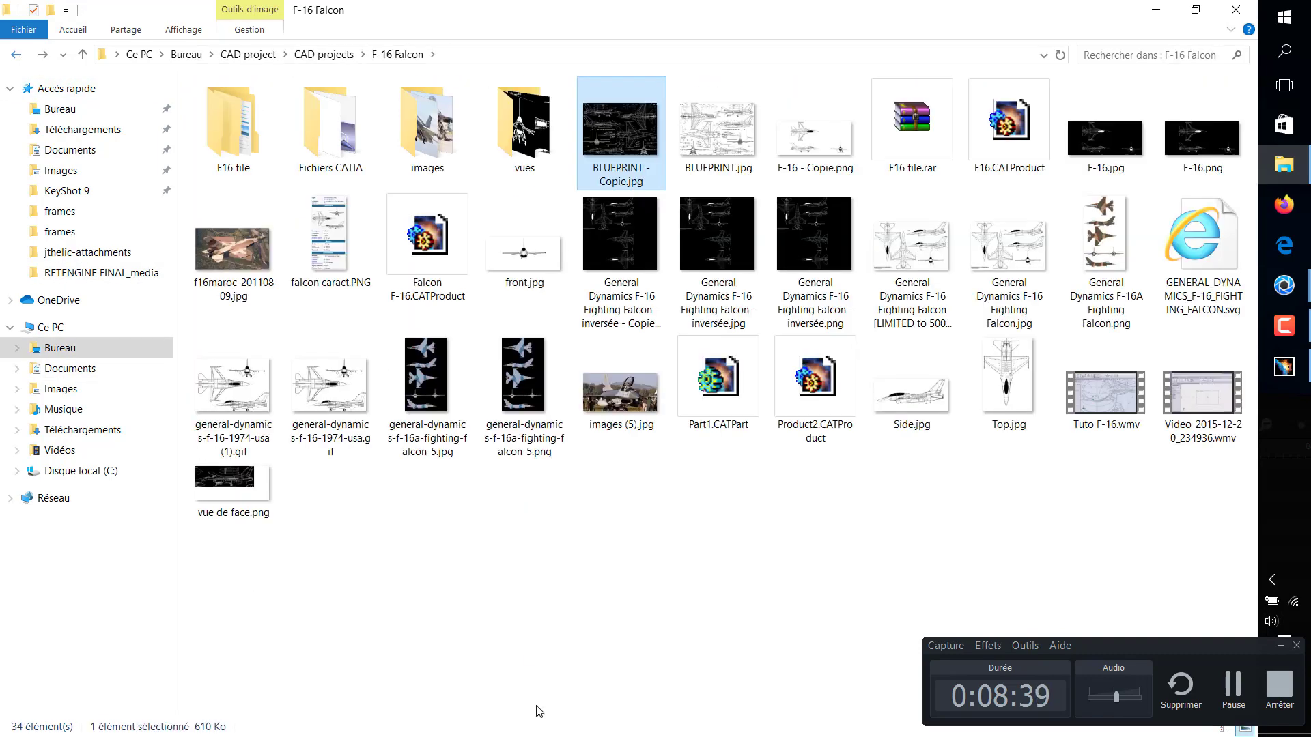
{"action": "left_click", "coordinate": [461, 619]}
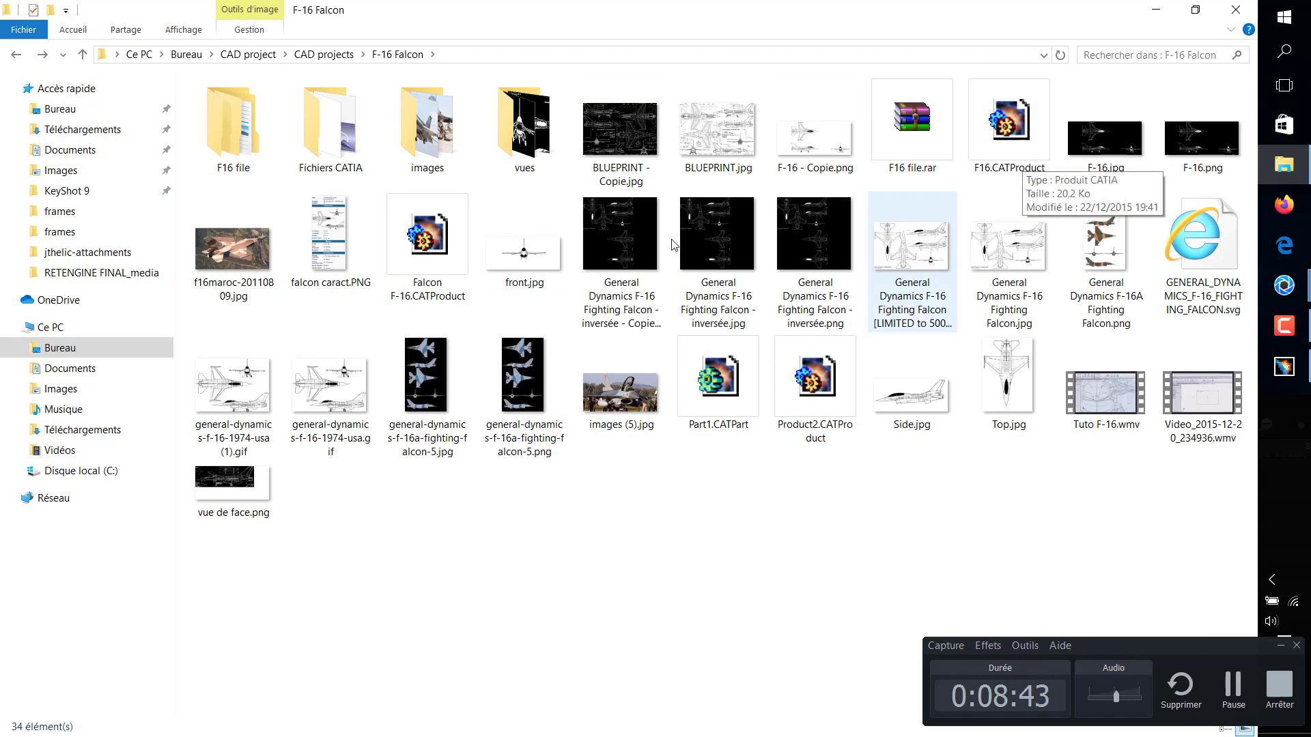
Step: Open BLUEPRINT.jpg in Photos and step forward through F-16.jpg, f16maroc, the spec sheet and front.jpg
{"action": "double_click", "coordinate": [726, 120]}
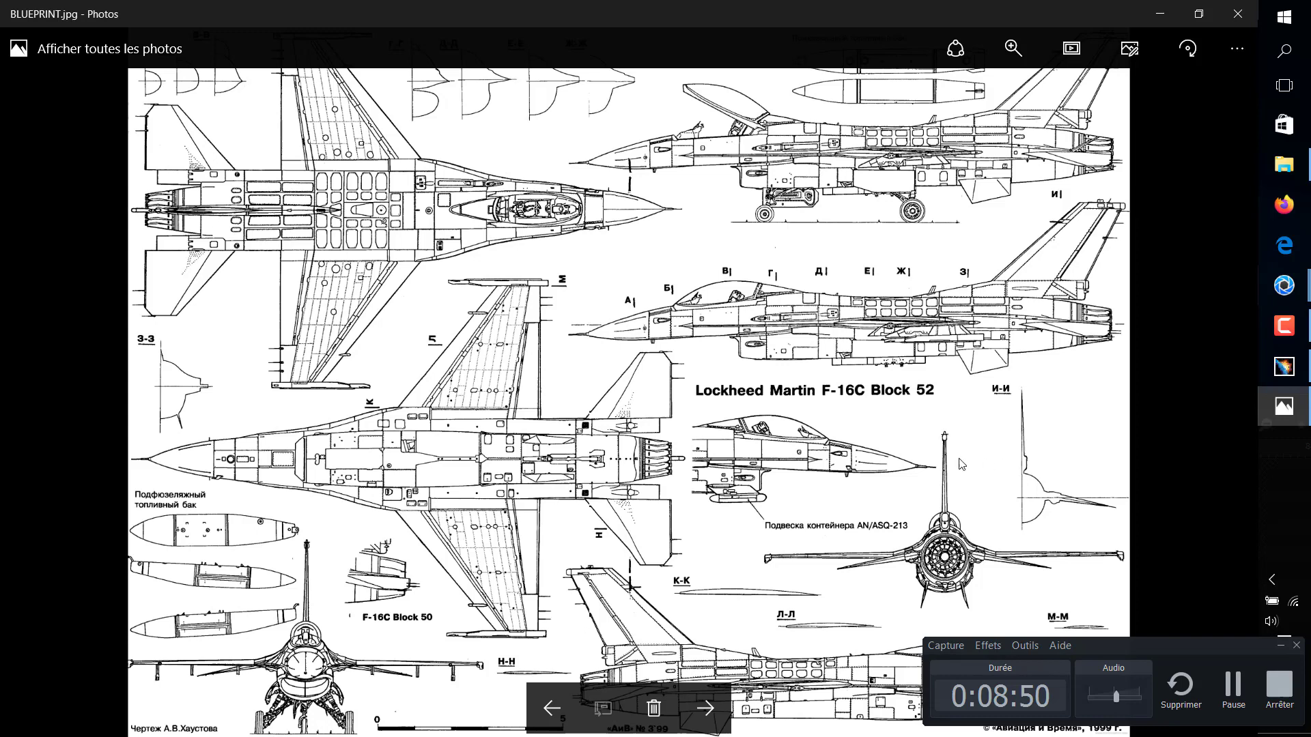
{"action": "key", "text": "Right"}
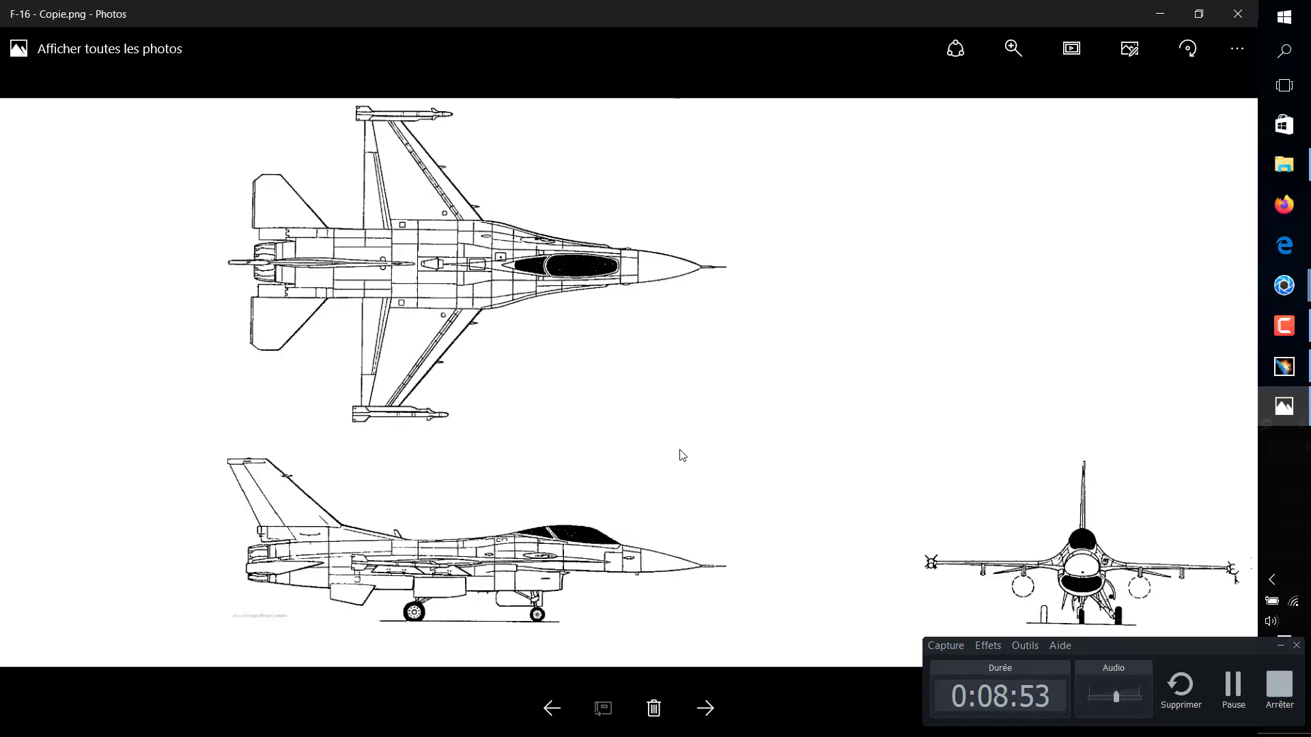
{"action": "key", "text": "Right"}
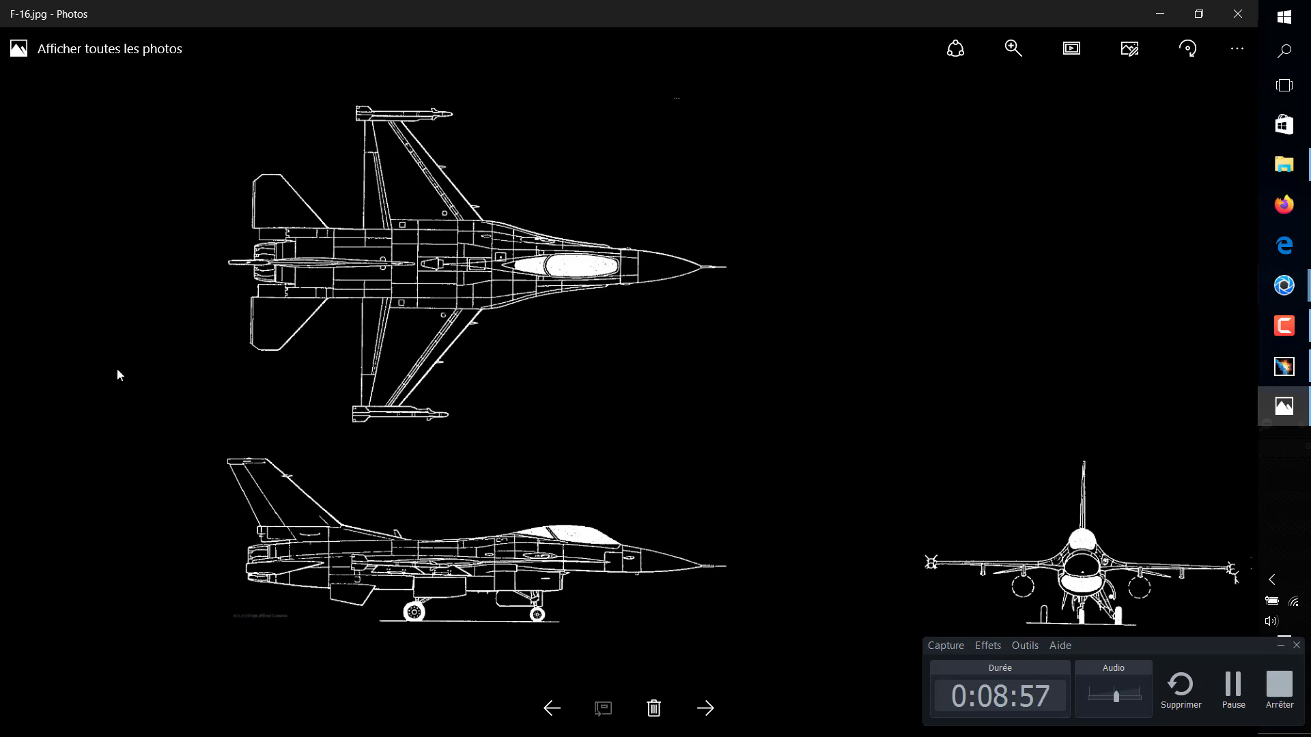
{"action": "key", "text": "Right"}
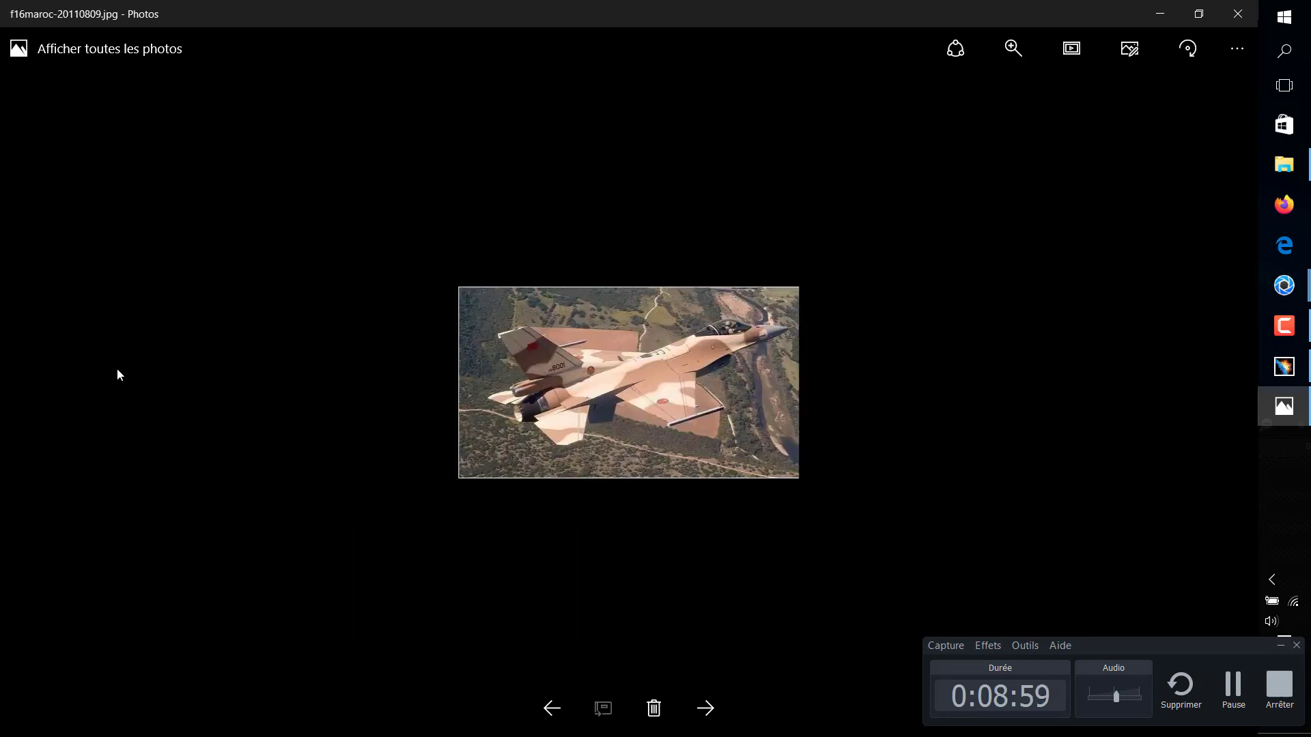
{"action": "key", "text": "Right"}
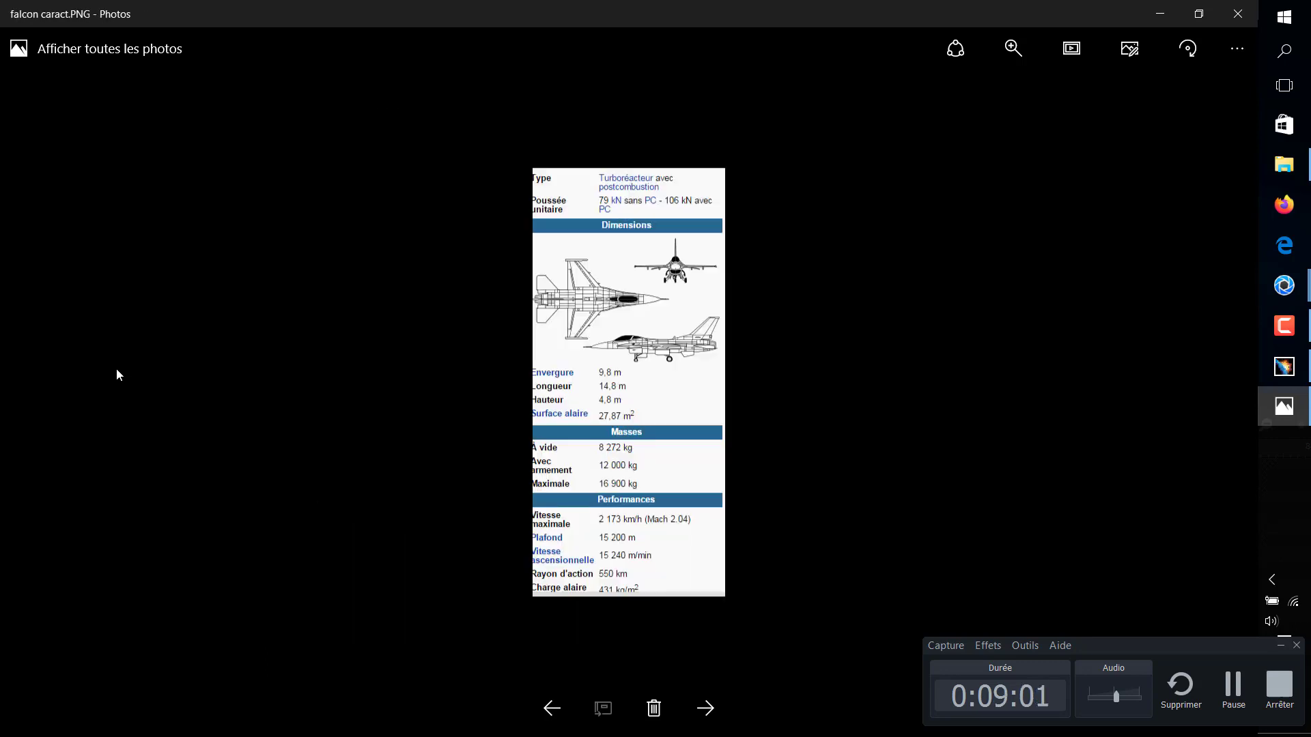
{"action": "key", "text": "Right"}
{"action": "key", "text": "Right"}
{"action": "key", "text": "Right"}
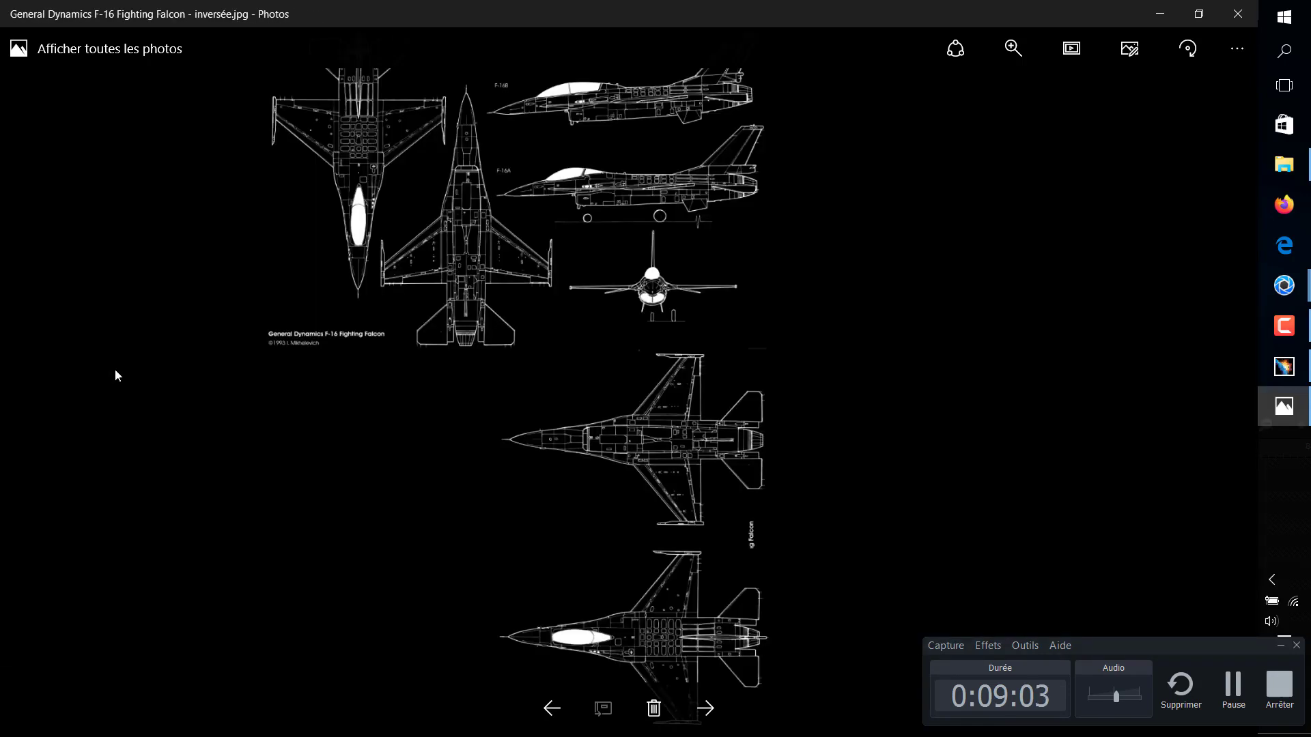
{"action": "key", "text": "Right"}
Step: Step back three images to the falcon caract.PNG specifications sheet
{"action": "key", "text": "Left"}
{"action": "key", "text": "Left"}
{"action": "key", "text": "Left"}
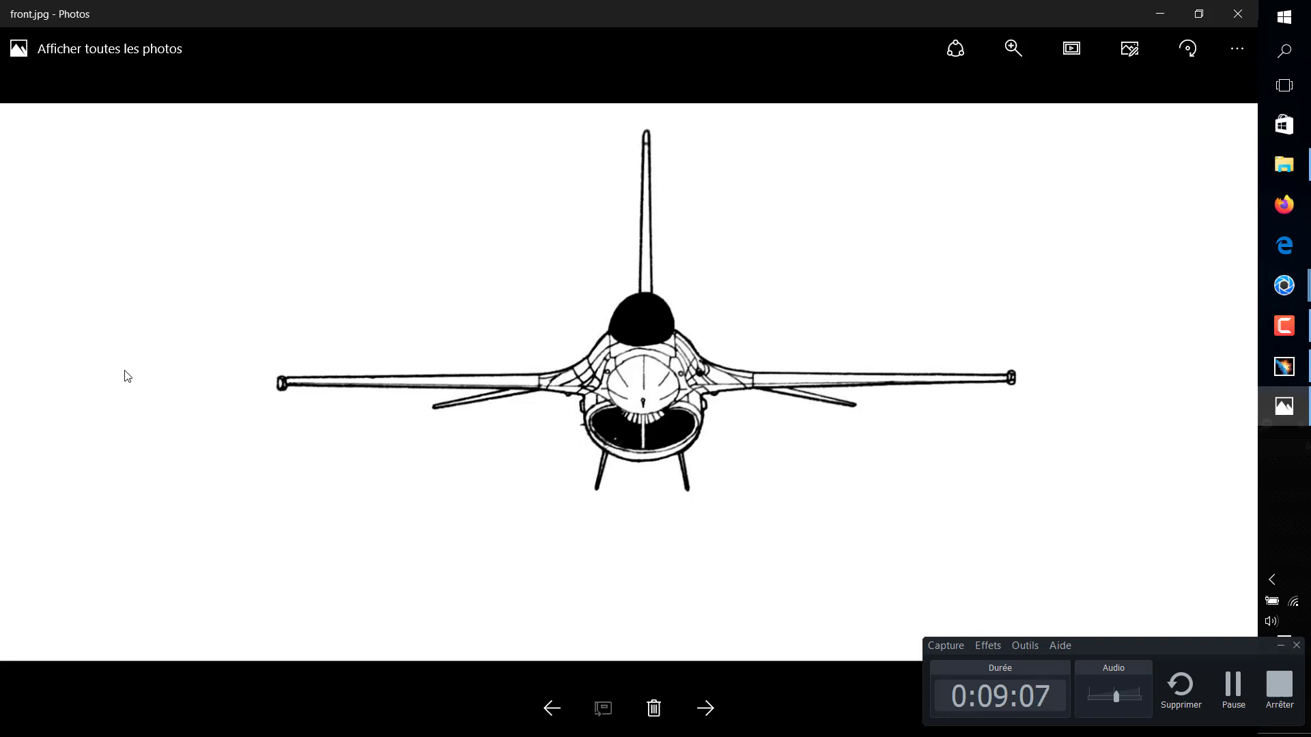
{"action": "key", "text": "Left"}
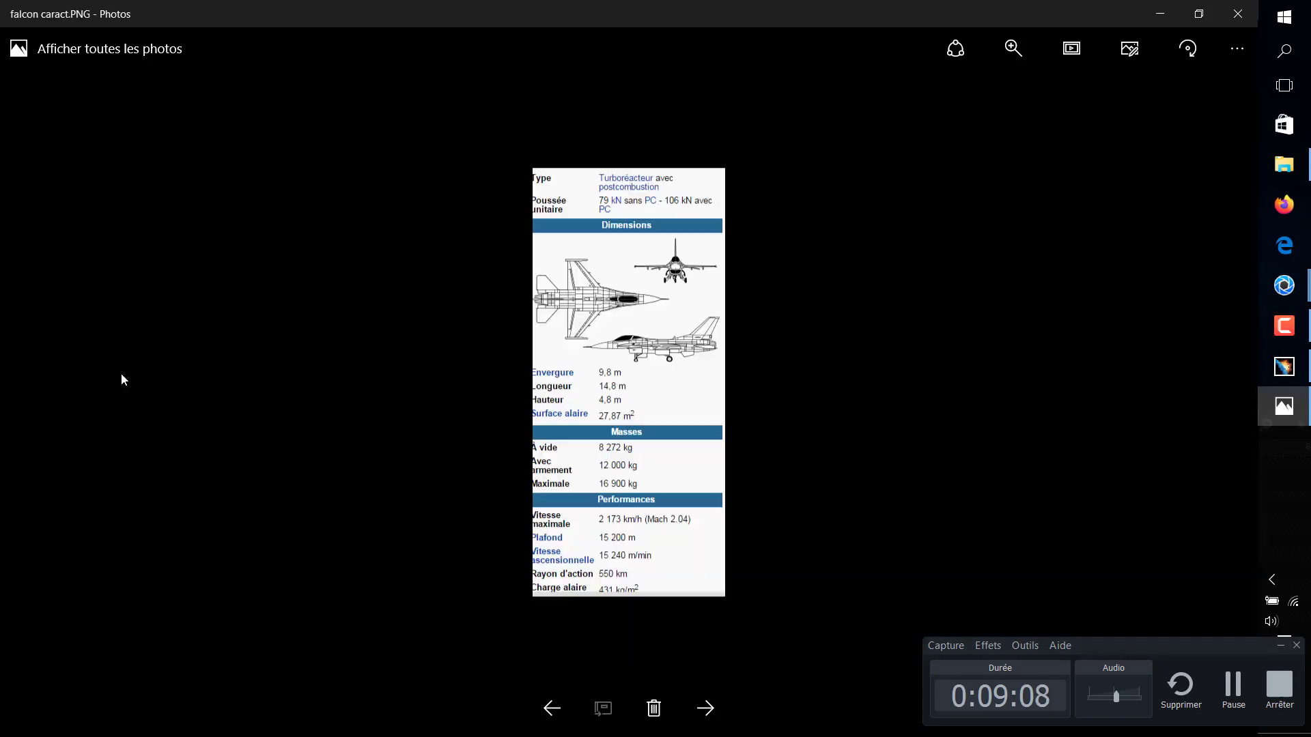
{"action": "key", "text": "Left"}
{"action": "key", "text": "Left"}
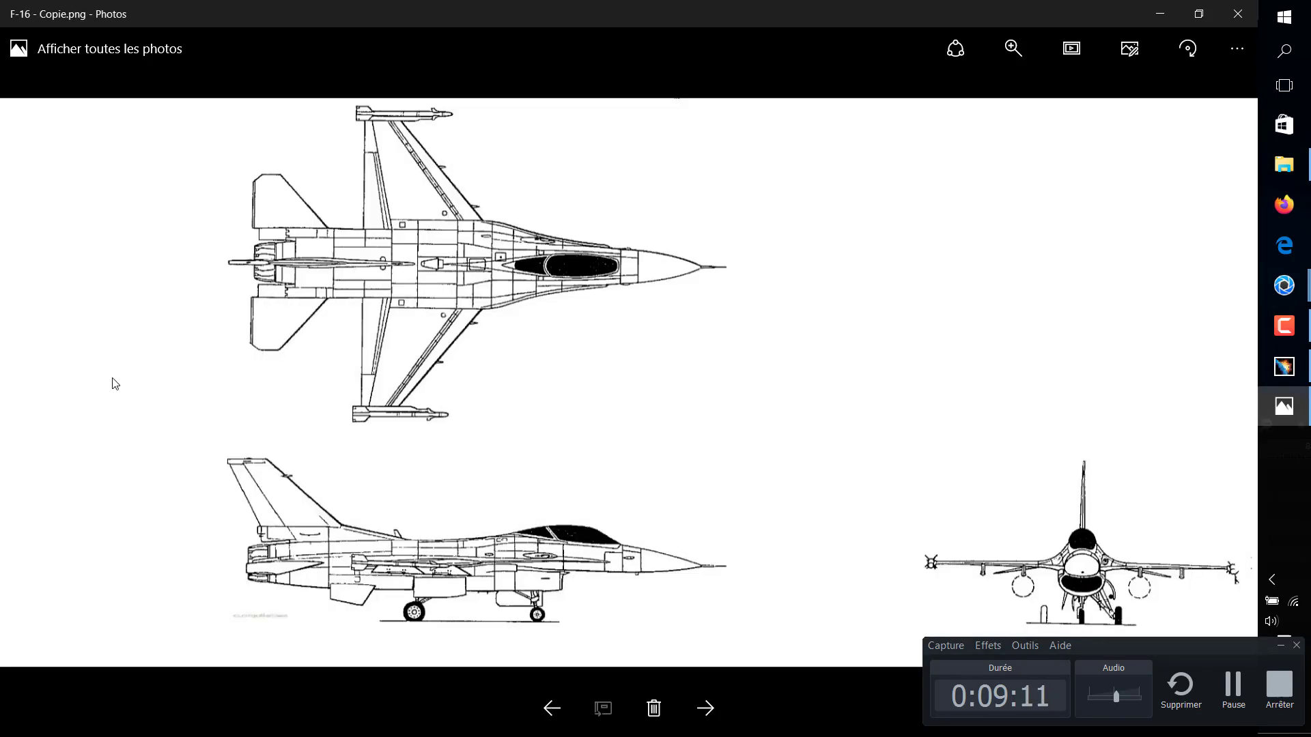